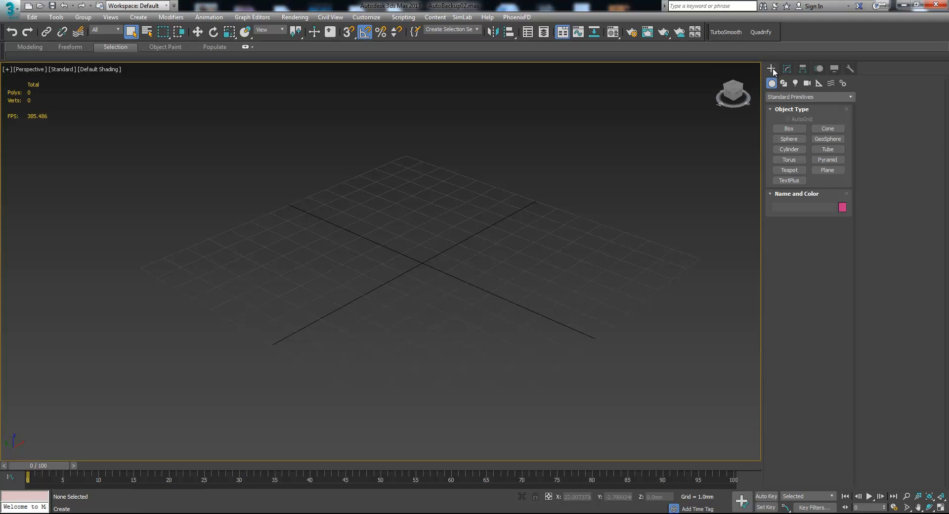
left_click(788, 69)
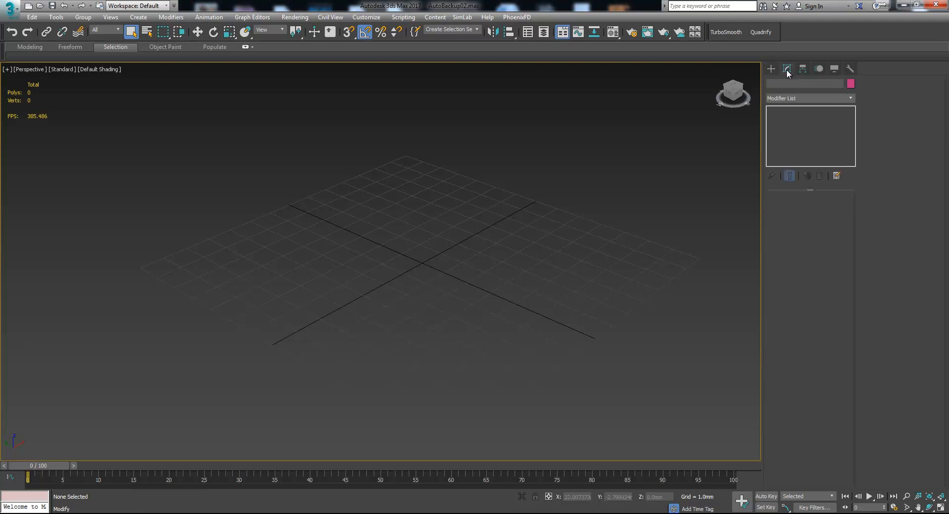
left_click(820, 99)
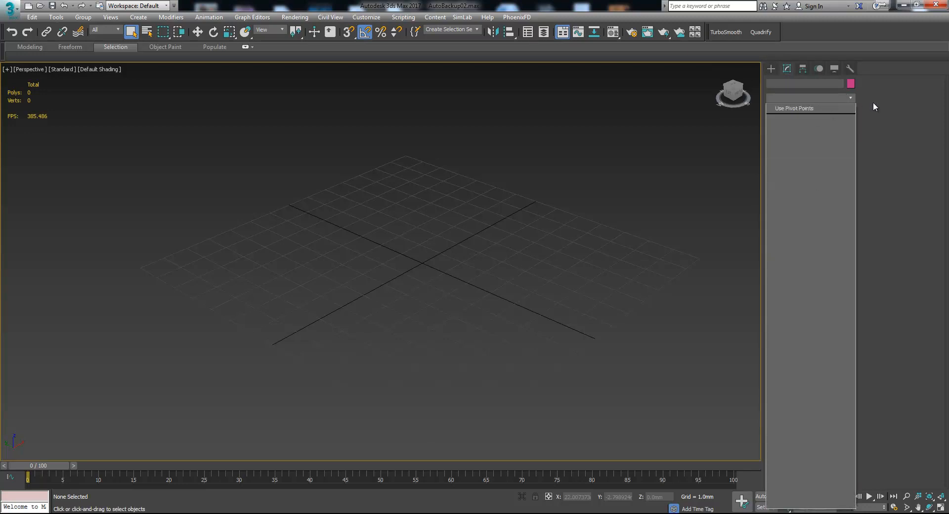
left_click(891, 142)
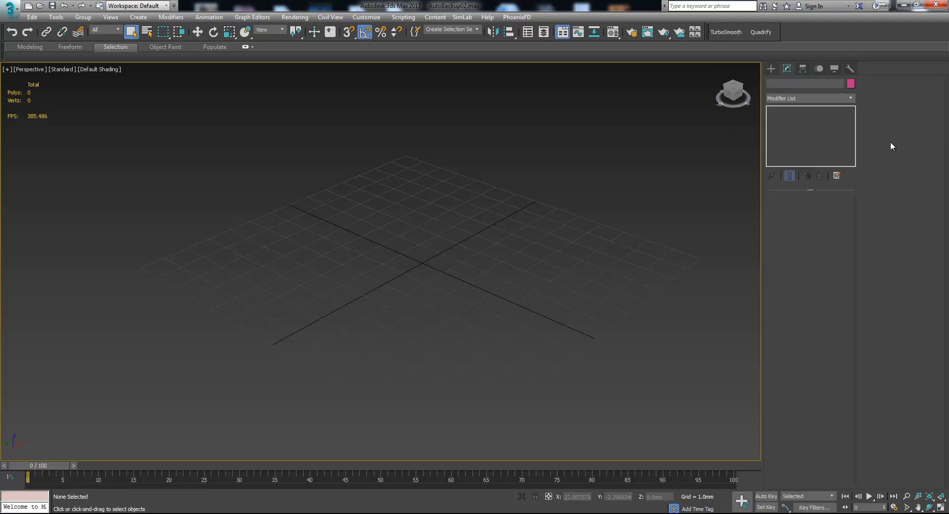
left_click(772, 67)
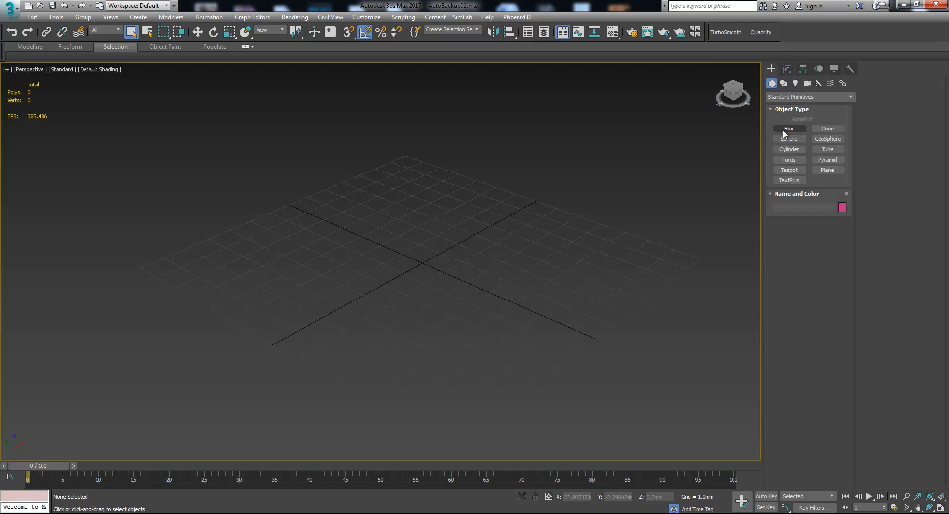
Create a box about 1.3 mm long, 4.6 mm wide and 6.1 mm high, and show its edged faces
left_click(782, 129)
mouse_move(334, 293)
left_mouse_down()
mouse_move(435, 271)
mouse_move(453, 257)
left_mouse_up()
left_click(452, 76)
middle_click_drag(493, 262, 457, 322)
right_click(484, 310)
key("F4")
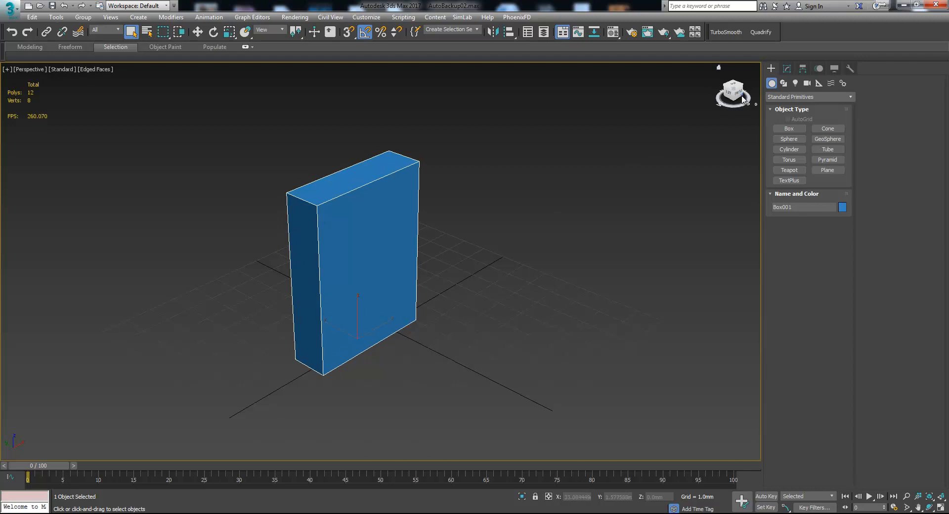
Add a Bend modifier to the box
left_click(788, 69)
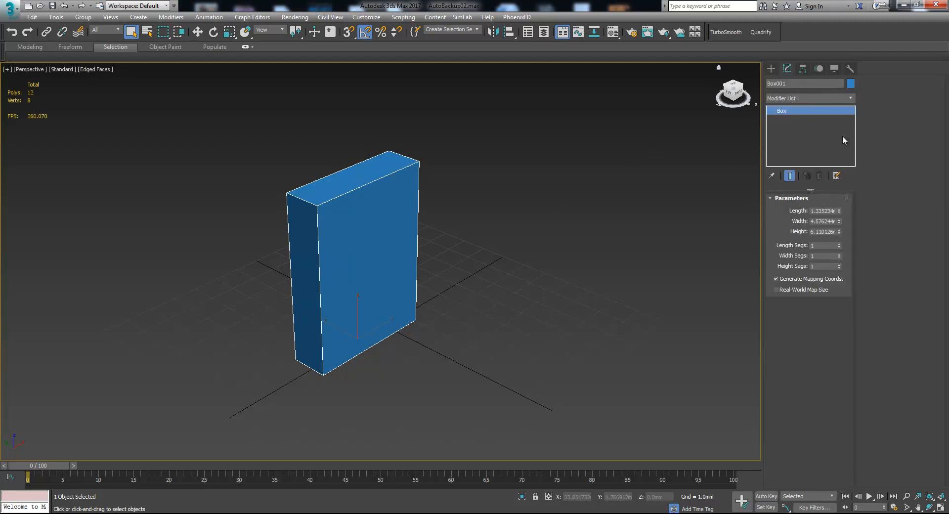
left_click(851, 99)
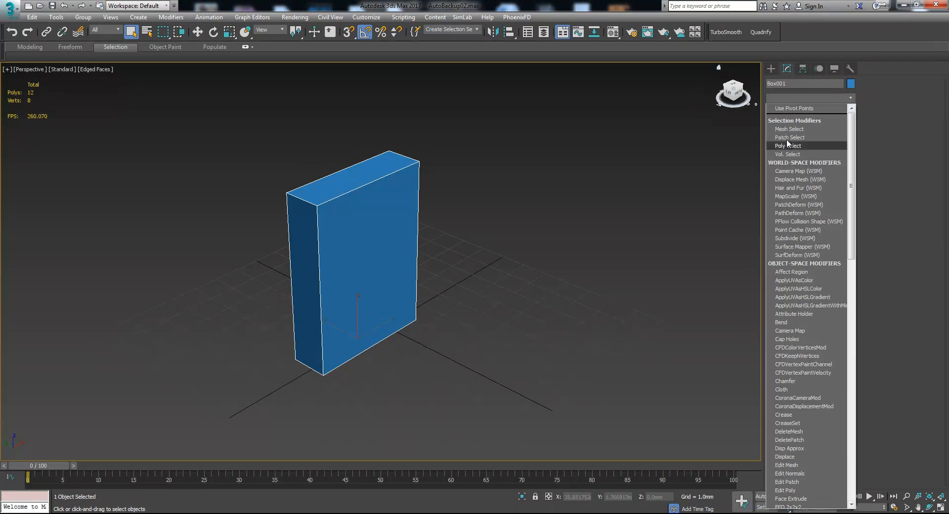
left_click(781, 324)
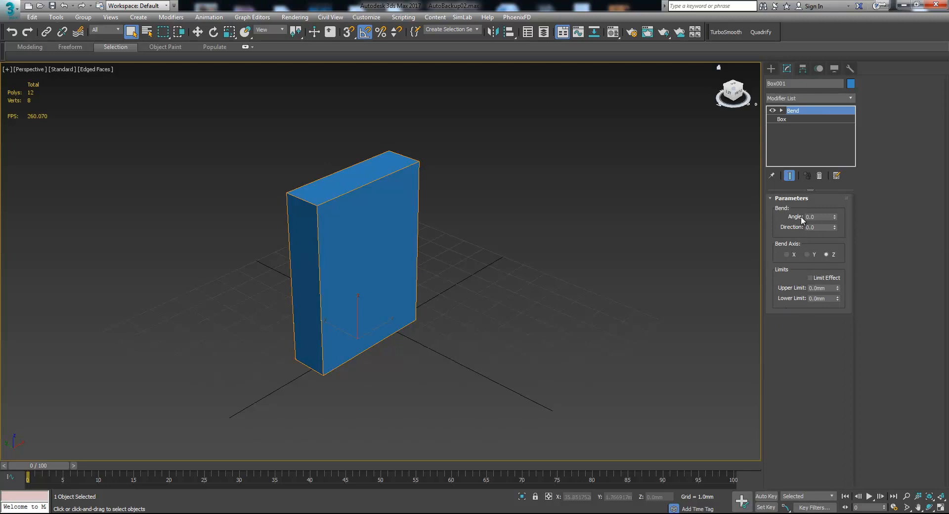
middle_click_drag(492, 279, 560, 281)
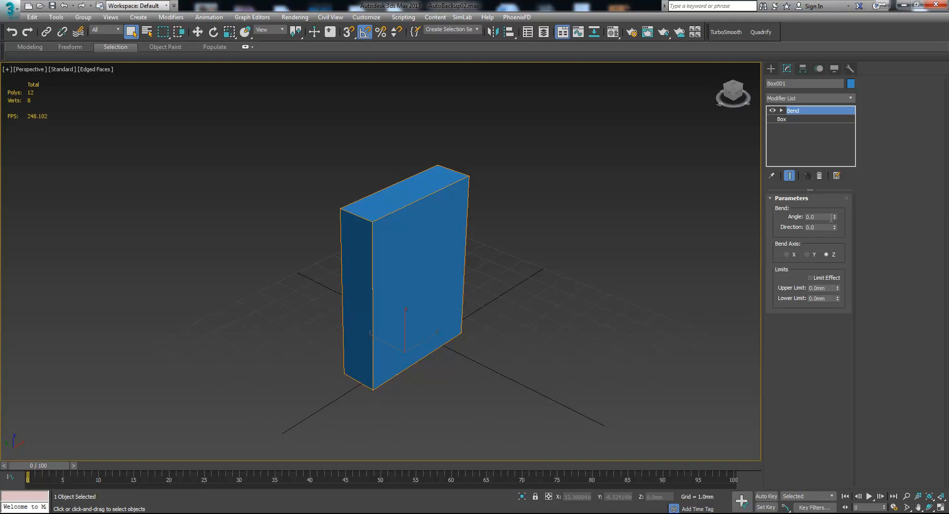
Try the Bend angle on the Z, Y and X axes in turn, cancelling the bend each time and keeping X as the axis
left_click_drag(836, 217, 900, 222)
left_click(815, 253)
left_click_drag(835, 218, 870, 257)
right_click(870, 256)
left_click(792, 255)
left_click_drag(835, 216, 914, 211)
right_click(914, 212)
middle_click_drag(604, 312, 603, 308)
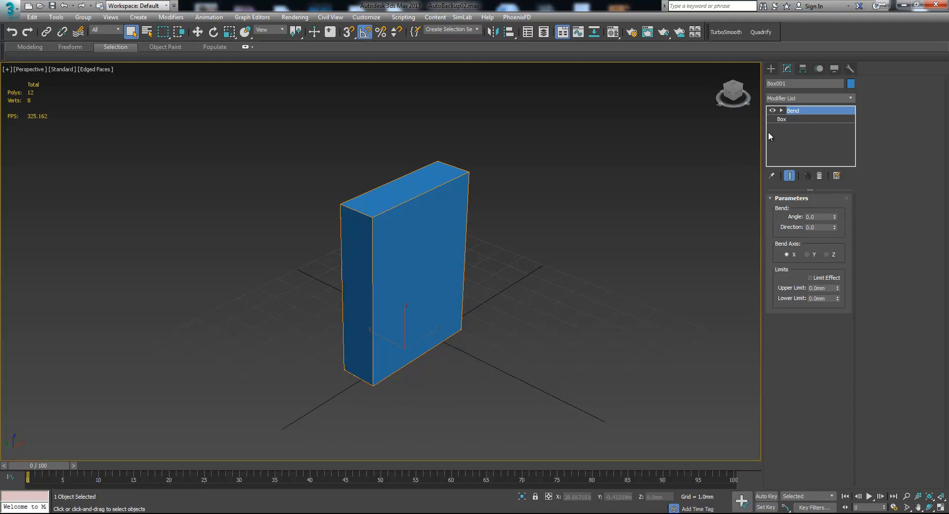
Set the base box's height segments to 28 and hide the edged faces in the viewport
left_click(786, 120)
middle_click_drag(530, 311, 512, 303)
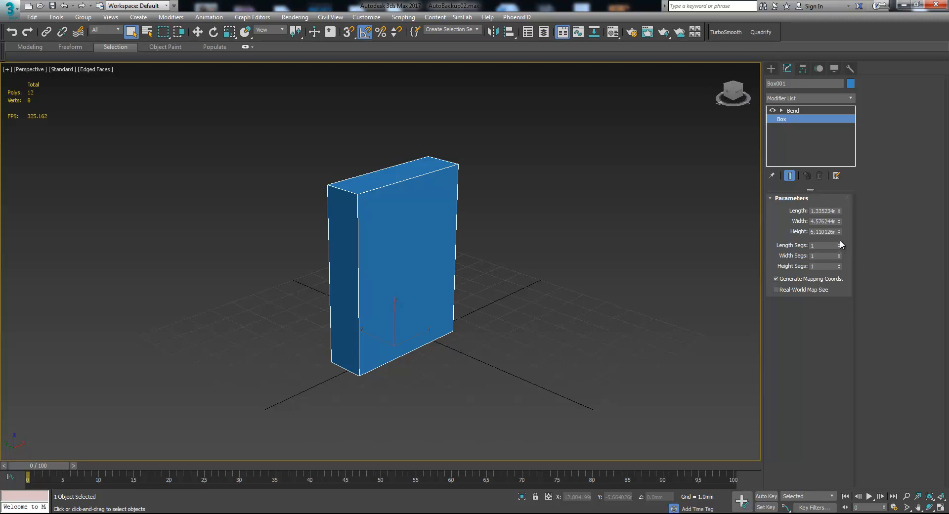
mouse_move(842, 246)
left_mouse_down()
mouse_move(842, 236)
mouse_move(839, 255)
left_mouse_up()
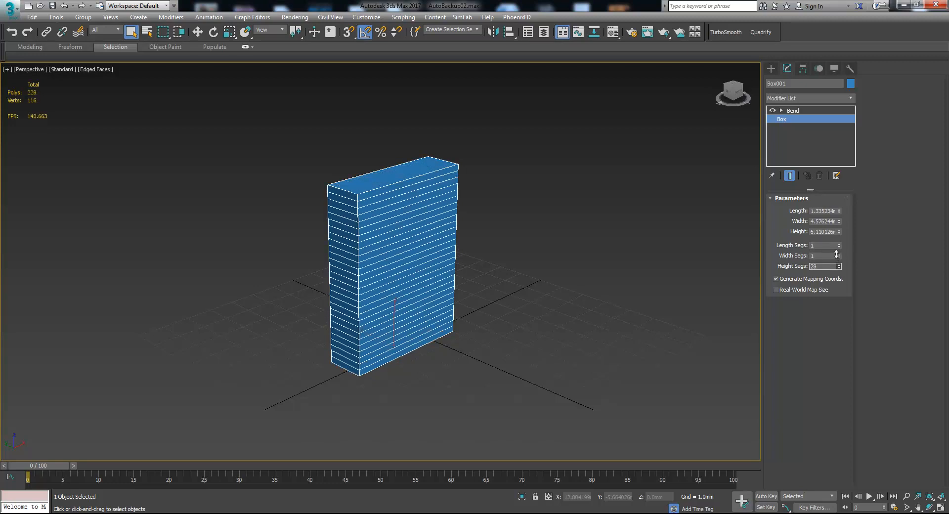
middle_click_drag(579, 296, 578, 300)
key("F4")
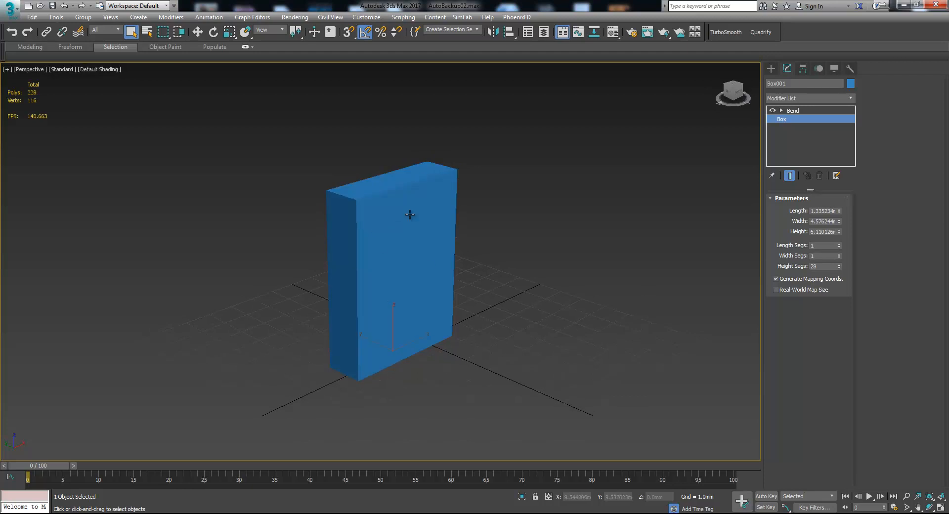
middle_click_drag(458, 245, 456, 253)
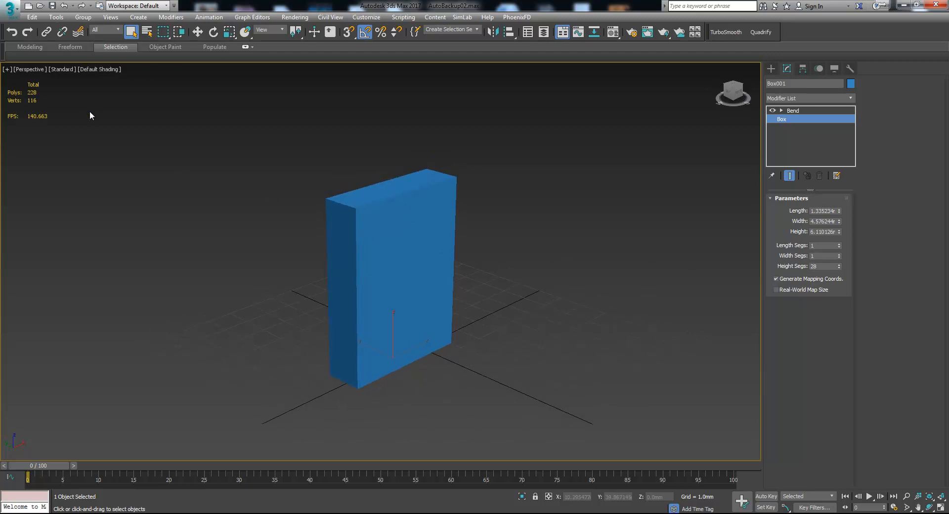
Raise the box's height segments to 29 and show the edged faces again
left_click(839, 264)
middle_click_drag(581, 279, 589, 290)
key("F4")
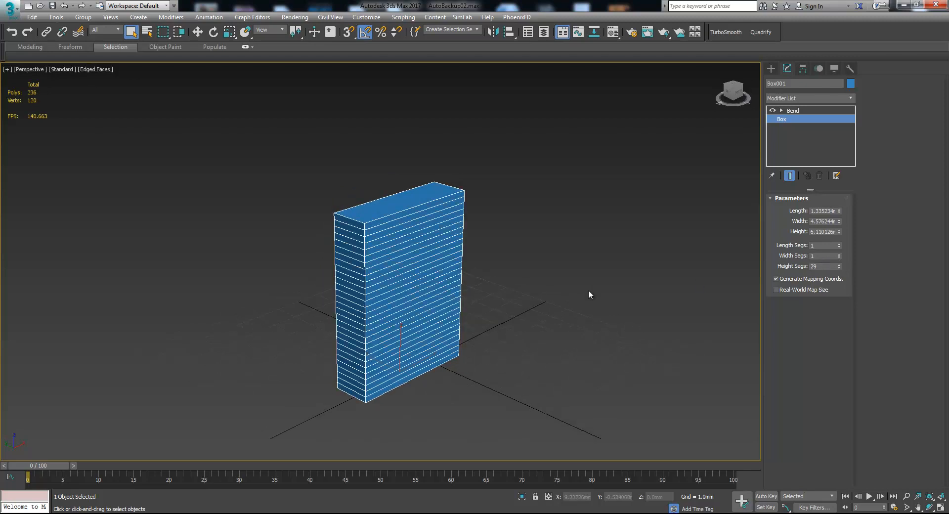
Reduce the box's height segments to 5
left_click_drag(839, 267, 839, 281)
left_click(839, 268)
left_click(839, 268)
left_click(839, 268)
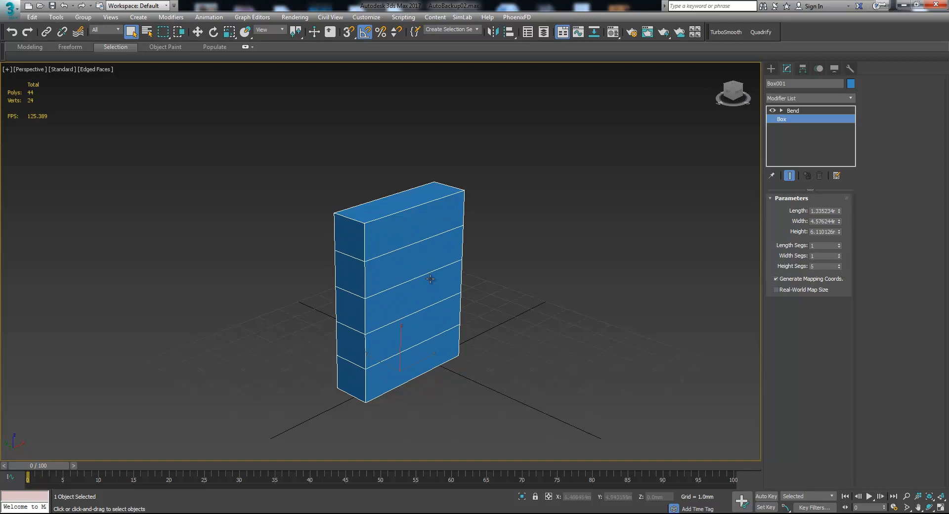
middle_click_drag(372, 248, 391, 251)
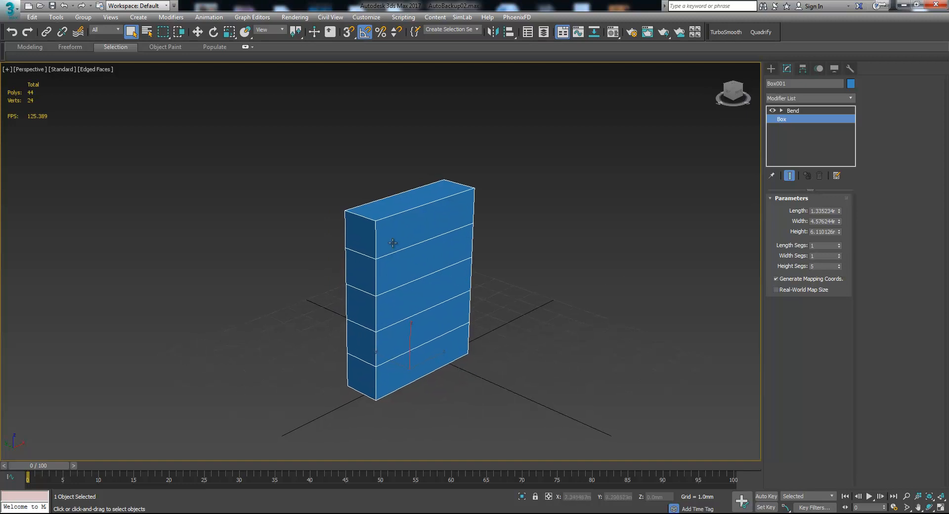
middle_click_drag(415, 323, 432, 318)
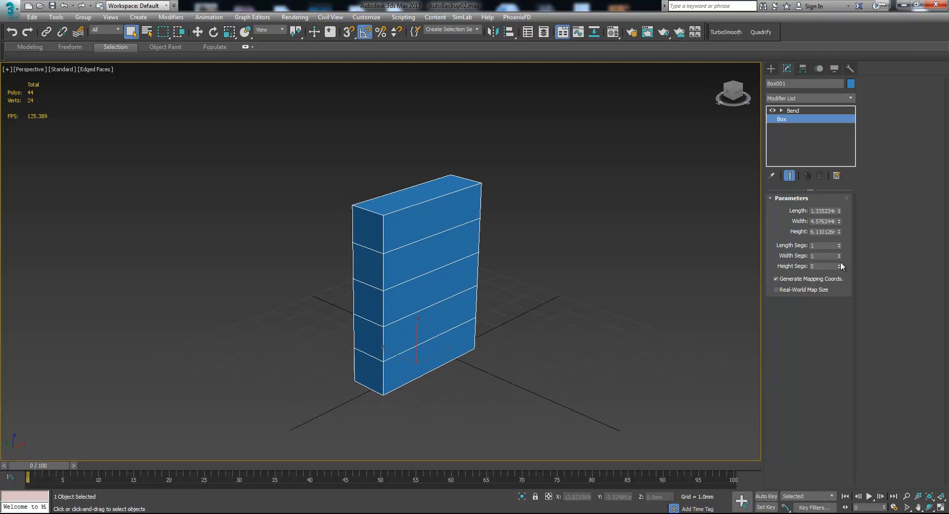
Try the Bend angle briefly, then set the base box's width segments to 5
left_click(801, 112)
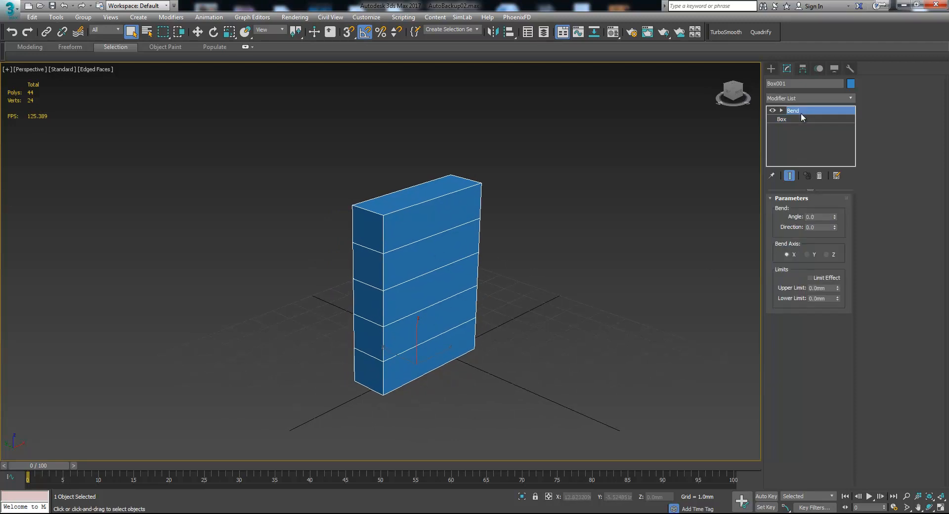
mouse_move(835, 218)
left_mouse_down()
mouse_move(838, 176)
mouse_move(841, 207)
left_mouse_up()
left_click(806, 121)
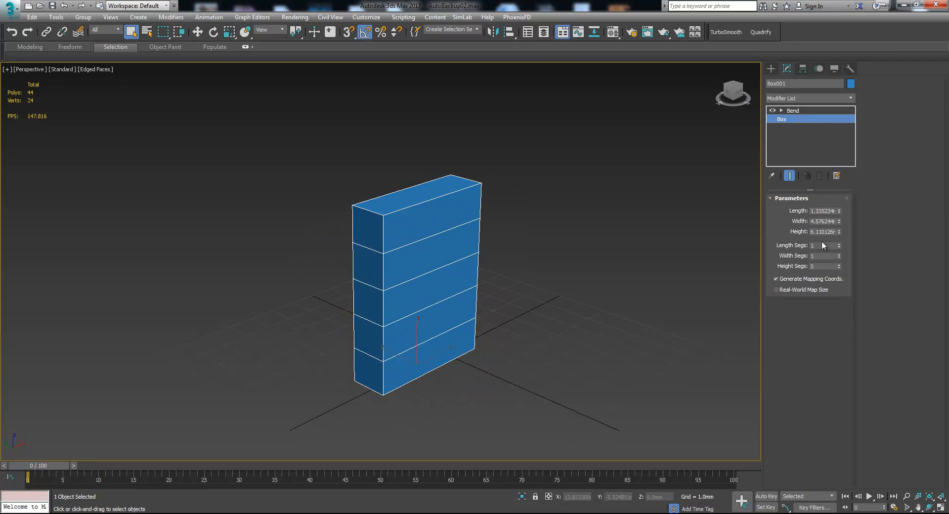
left_click(841, 254)
left_click(840, 253)
left_click(840, 253)
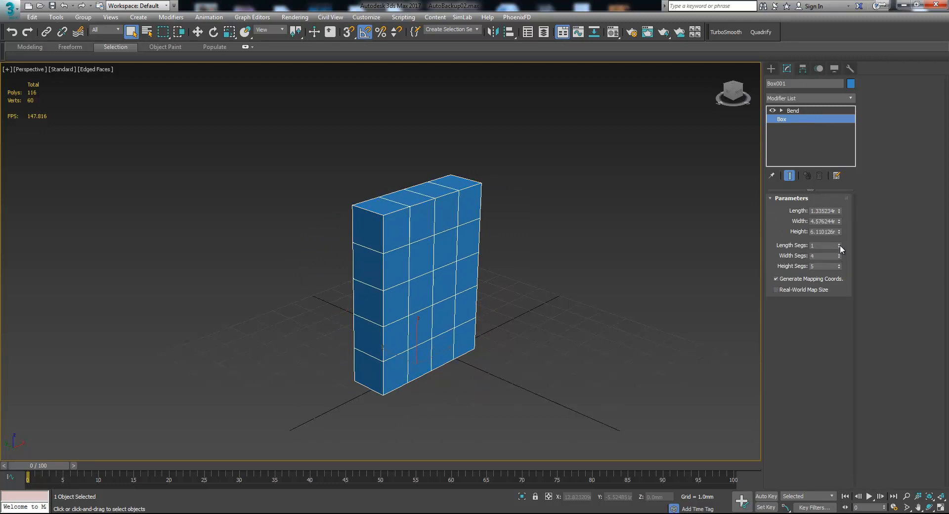
left_click(841, 254)
Set the base box's length segments to 5
left_click(840, 245)
left_click(840, 245)
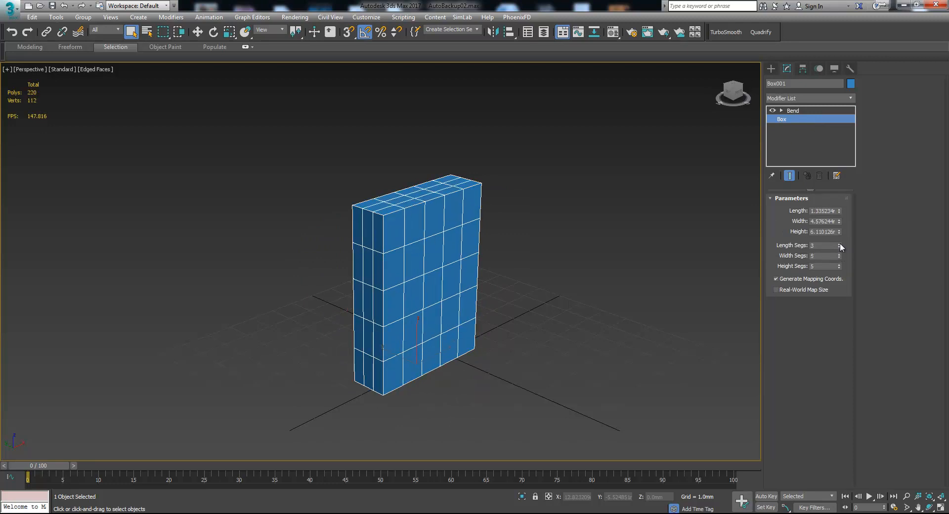
left_click(841, 245)
left_click(840, 245)
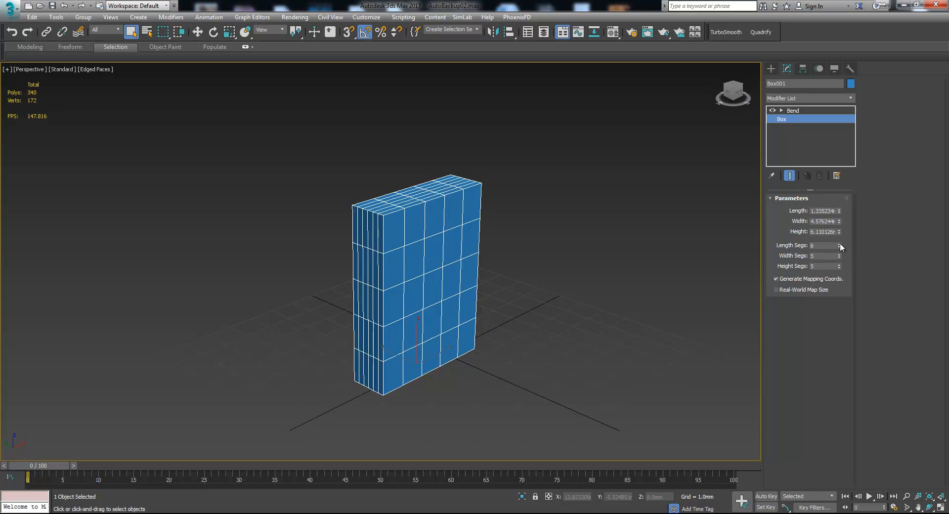
Bend the box along the X axis with an angle of 126
left_click(800, 111)
left_click_drag(837, 218, 893, 93)
middle_click_drag(679, 267, 660, 264, "alt")
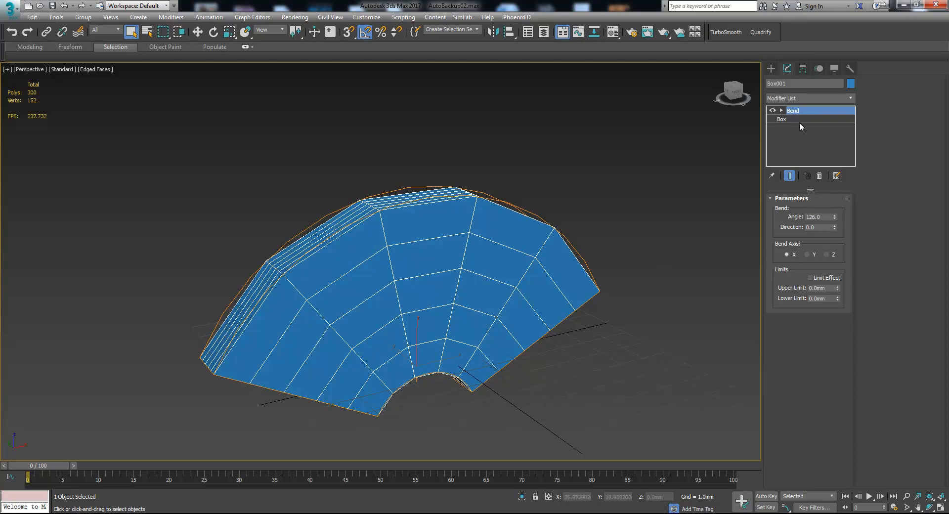
Change the bend axis to Y and set the bend angle to 222.5
left_click(807, 254)
left_click_drag(835, 216, 841, 129)
left_click_drag(835, 217, 852, 435)
right_click(852, 434)
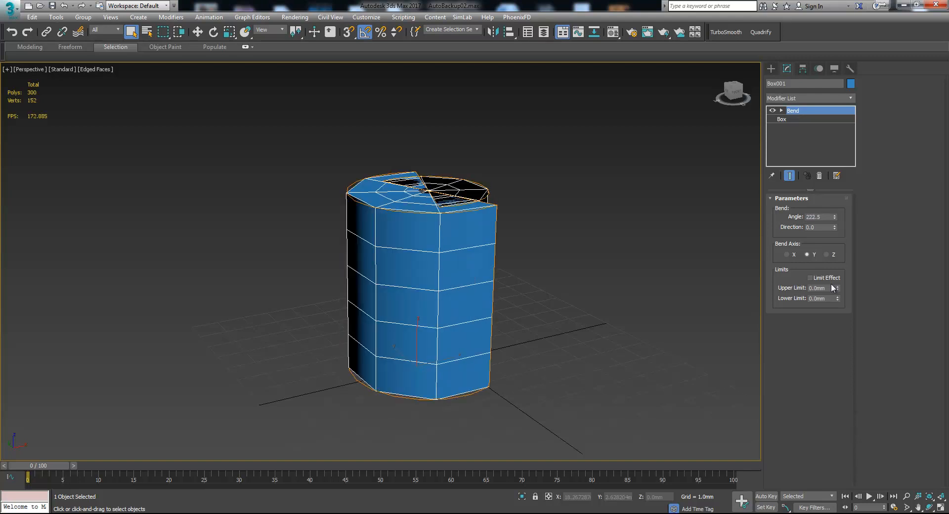
Change the bend axis to Z and set the bend angle to 19
left_click(827, 255)
left_click_drag(835, 216, 936, 435)
middle_click_drag(603, 374, 651, 361, "alt")
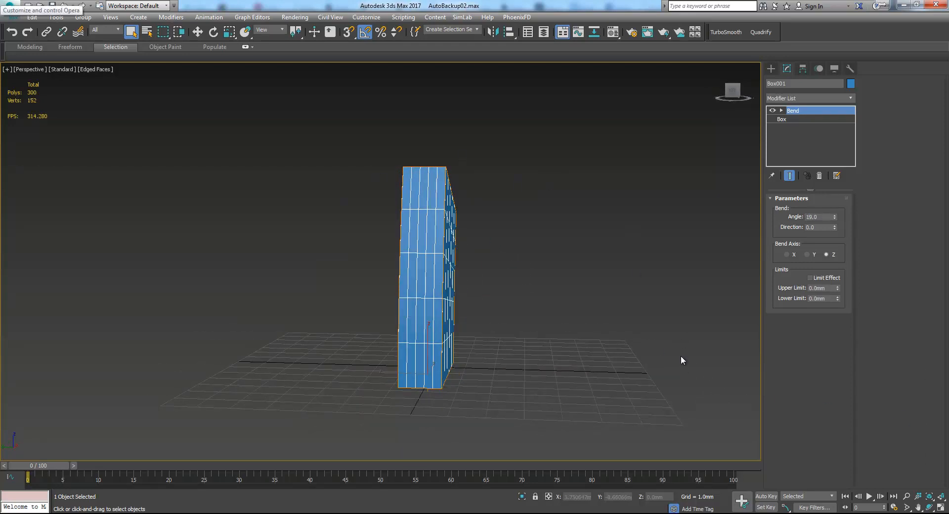
middle_click_drag(575, 263, 547, 279, "alt")
Set the bend angle to -92 and the bend direction to -90
left_click_drag(835, 218, 845, 326)
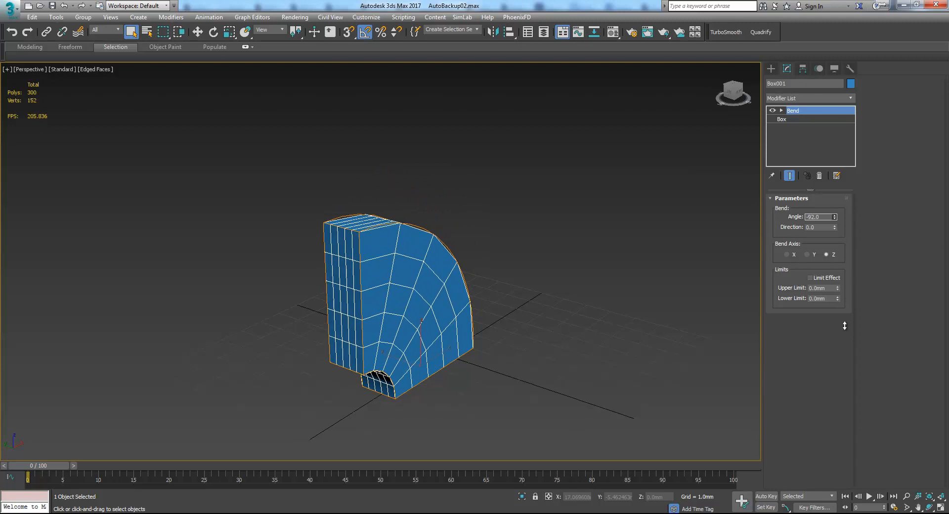
left_click_drag(835, 227, 841, 318)
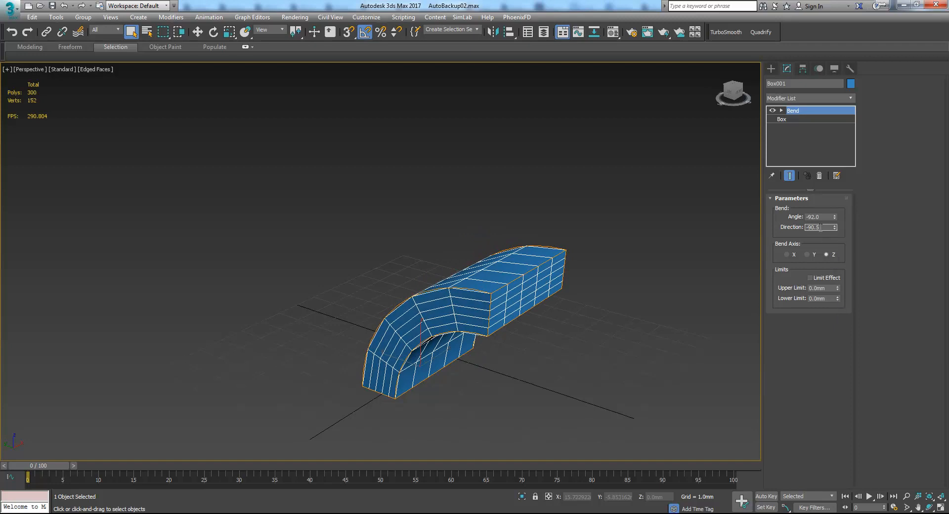
key("Return")
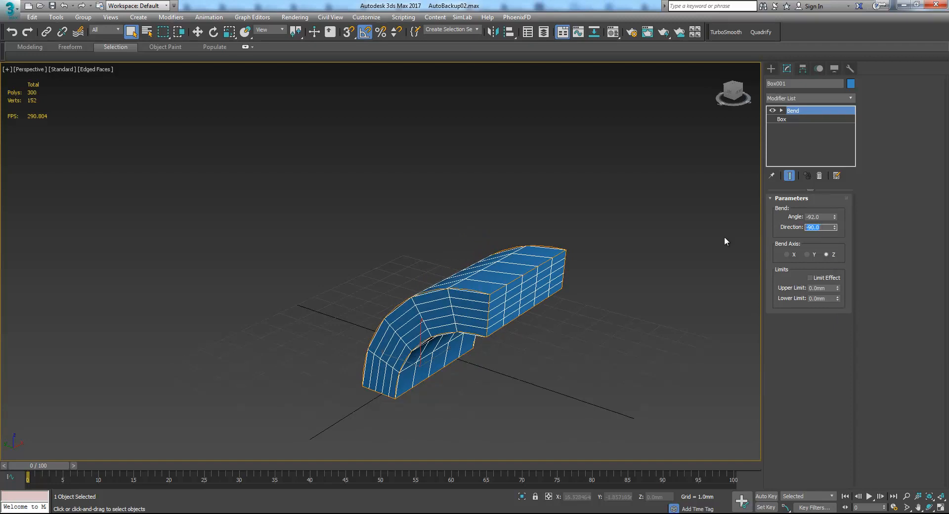
middle_click_drag(610, 286, 666, 273, "alt")
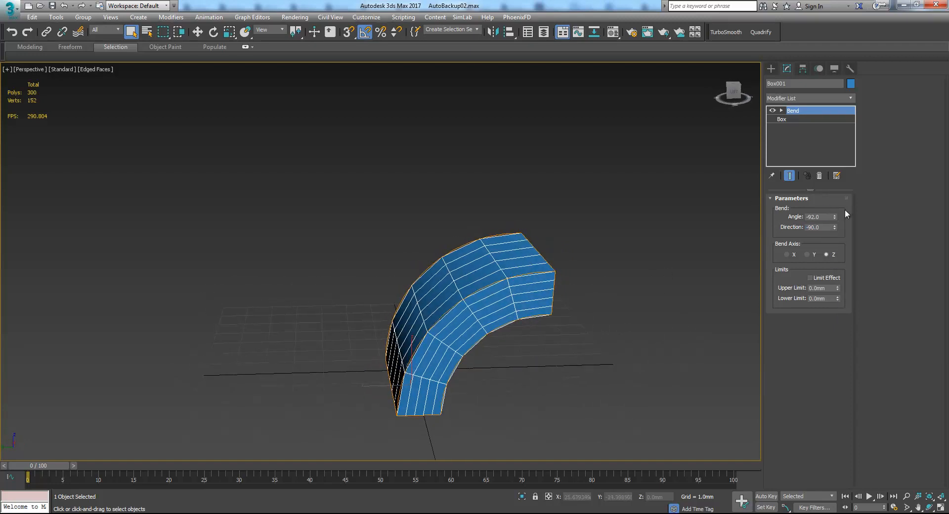
Increase the bend to an angle of -293 so the box curls almost into a full ring
left_click_drag(835, 218, 786, 420)
middle_click_drag(657, 329, 604, 282)
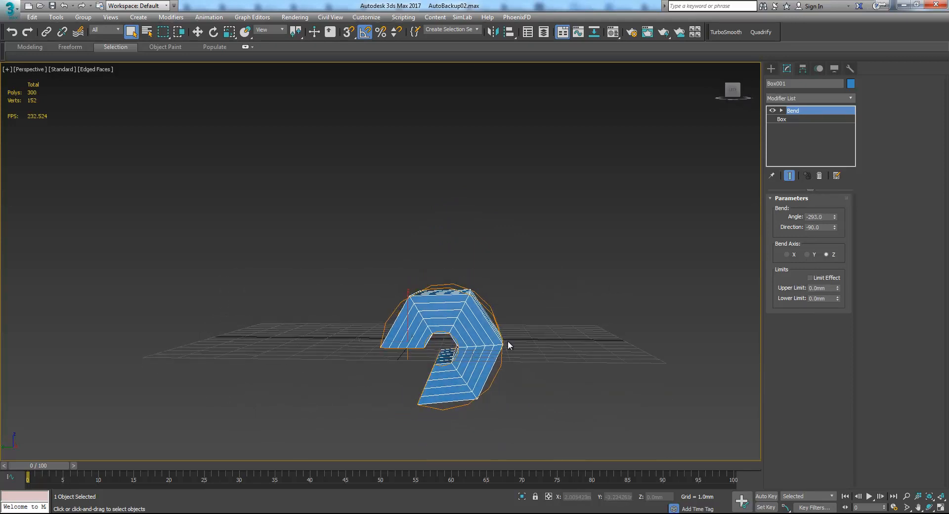
middle_click_drag(464, 334, 456, 335, "alt")
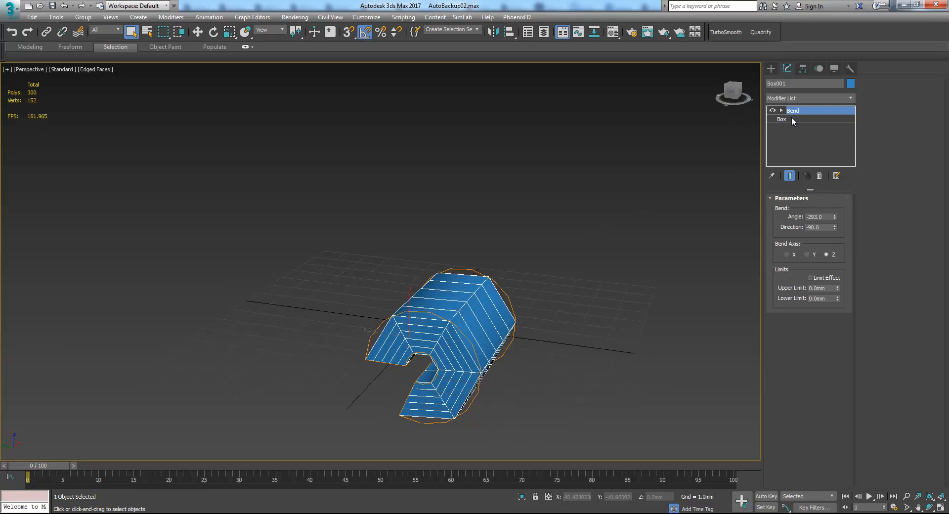
Smooth the bent shape by setting the base box's height segments to 24
left_click(801, 120)
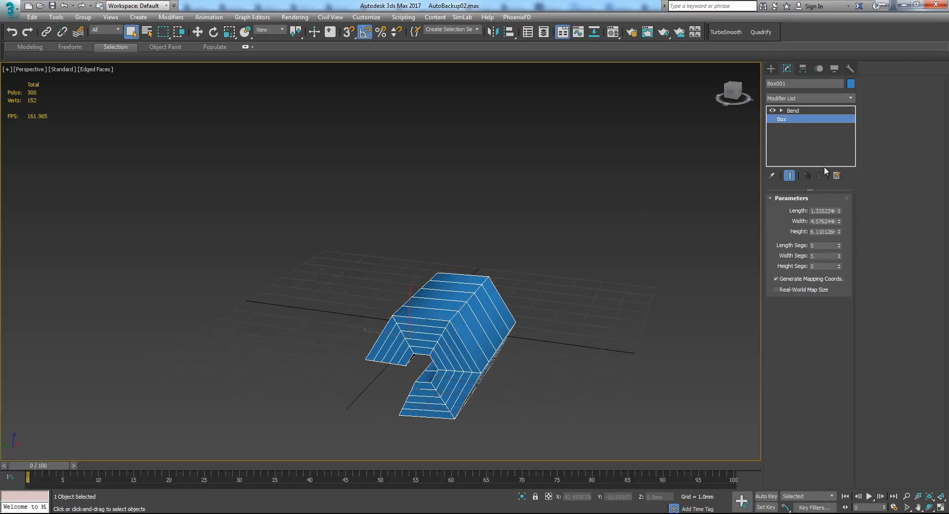
left_click(839, 264)
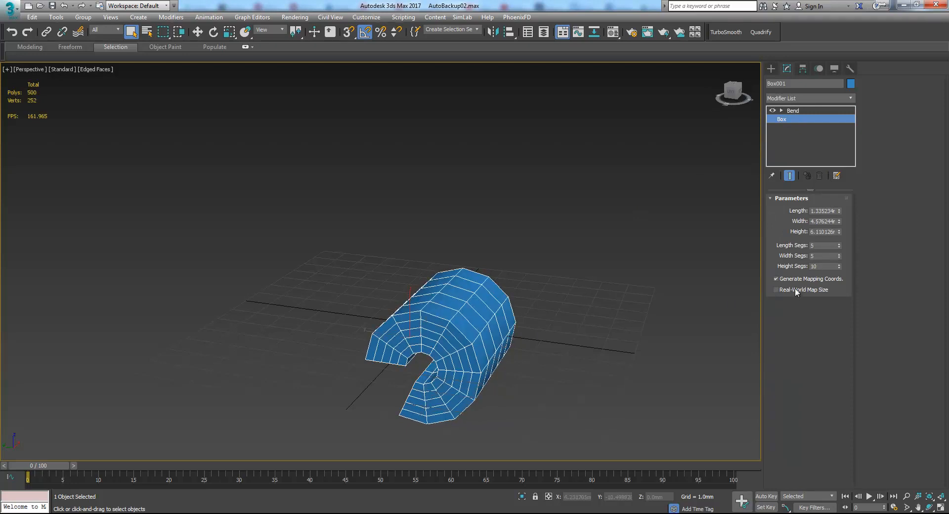
left_click_drag(839, 265, 839, 265)
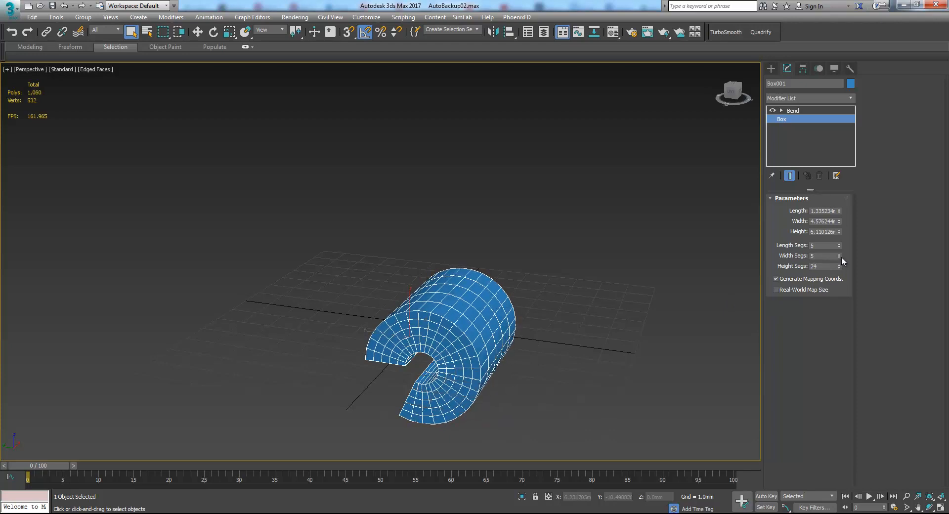
Set the Bend modifier's angle to -360 so the box closes into a full cylinder
left_click(807, 111)
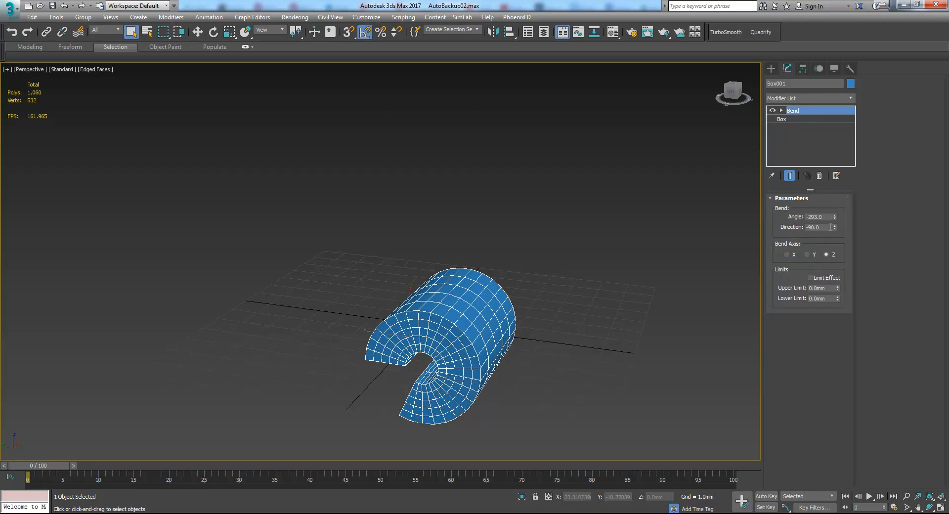
left_click_drag(835, 216, 839, 282)
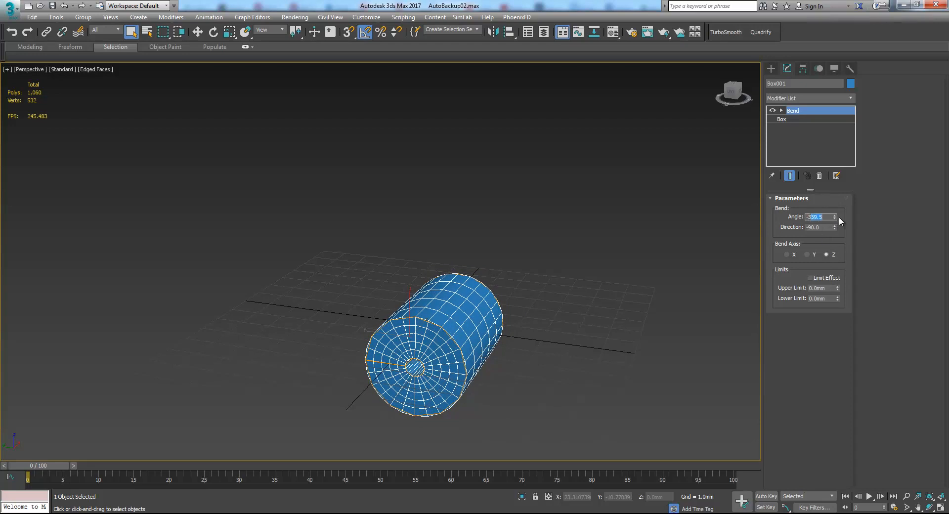
type("-360")
key("Return")
middle_click_drag(604, 280, 538, 293, "alt")
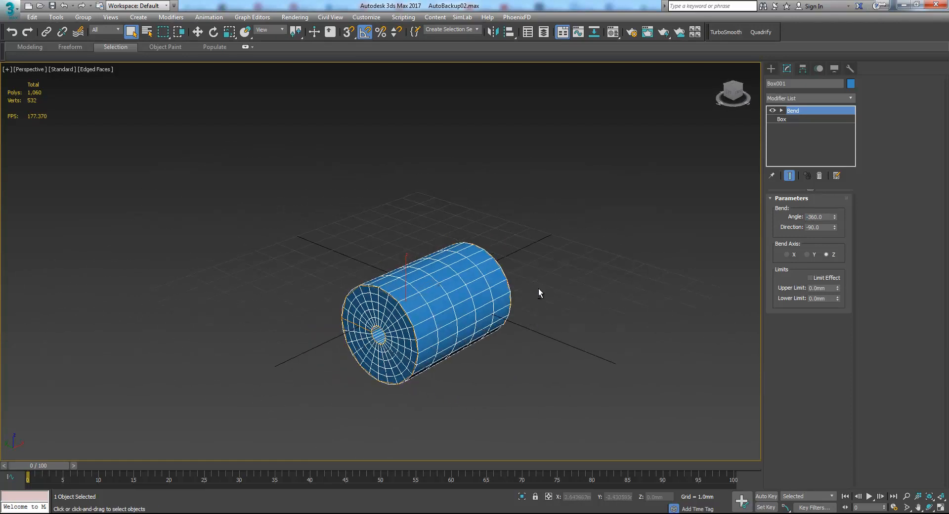
Vary the bend angle in both directions and leave it at 157, arching the box the opposite way
left_click_drag(835, 218, 840, 405)
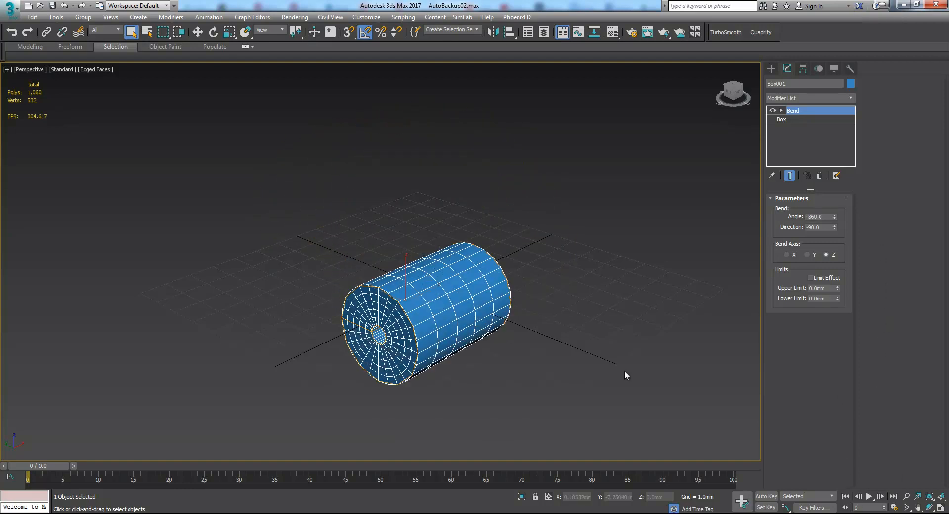
middle_click_drag(625, 370, 390, 310, "alt")
left_click_drag(835, 216, 799, 209)
middle_click_drag(427, 319, 473, 331, "alt")
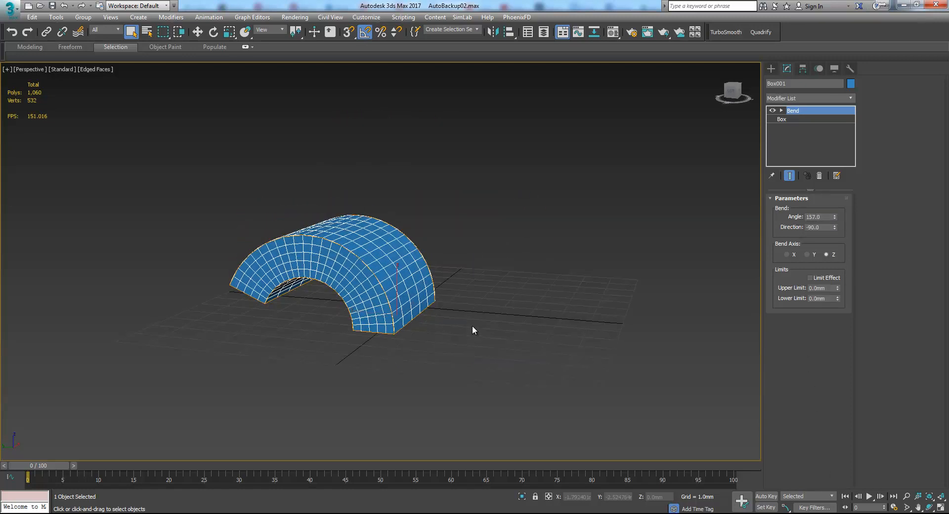
Reset the bend angle to 0 and remove the Bend modifier from the box
left_click_drag(835, 216, 843, 280)
right_click(833, 218)
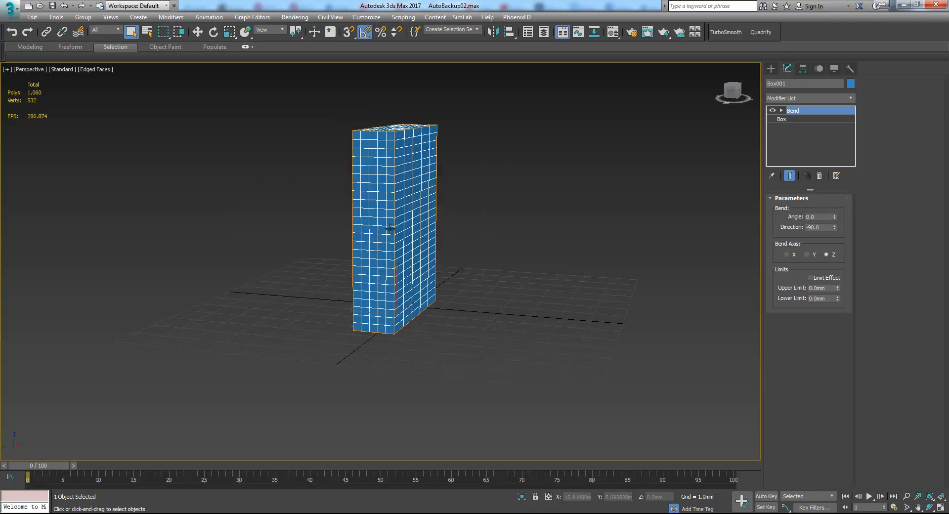
middle_click_drag(409, 227, 521, 261, "alt")
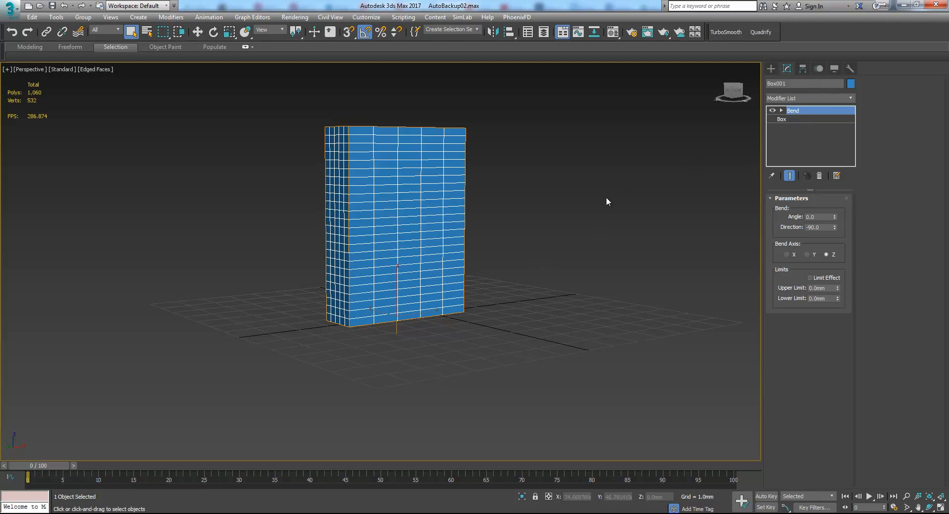
left_click(820, 176)
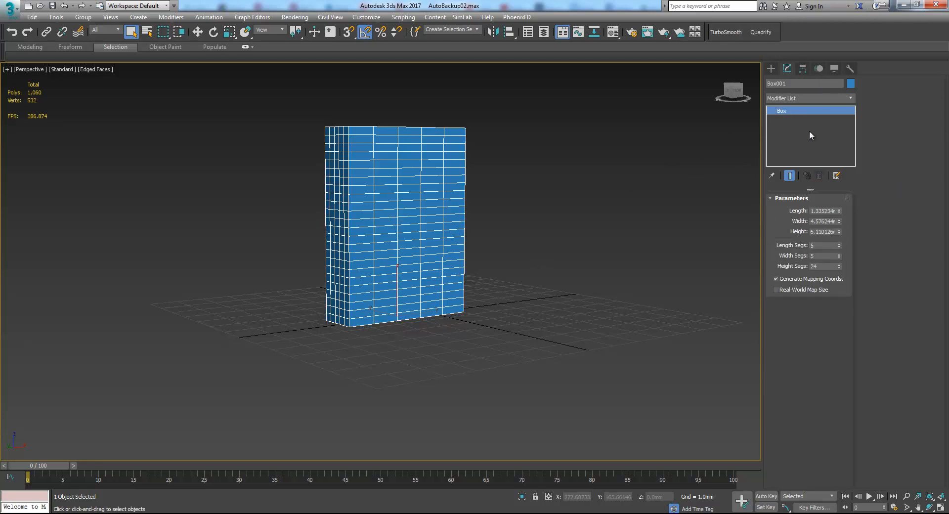
Adjust only the box's pivot, raising it from the base and centering it to the object
left_click(802, 69)
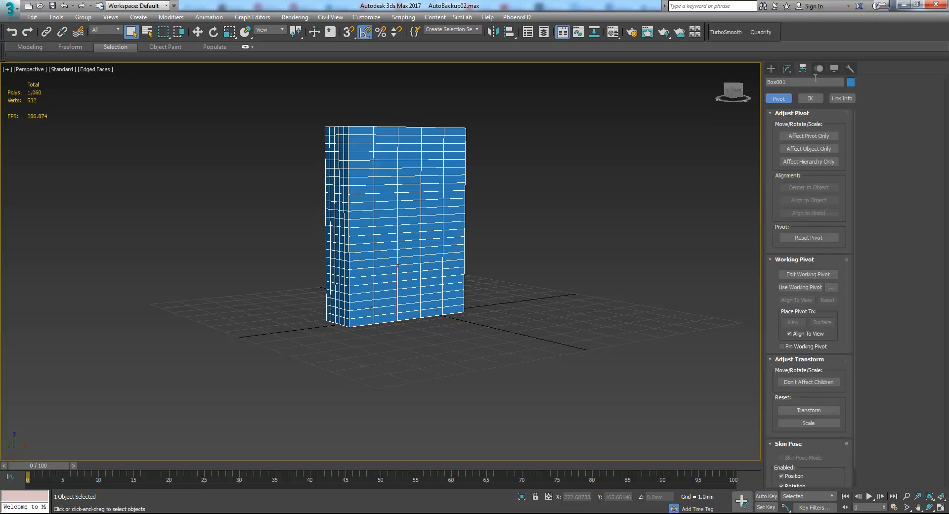
left_click(815, 134)
key("w")
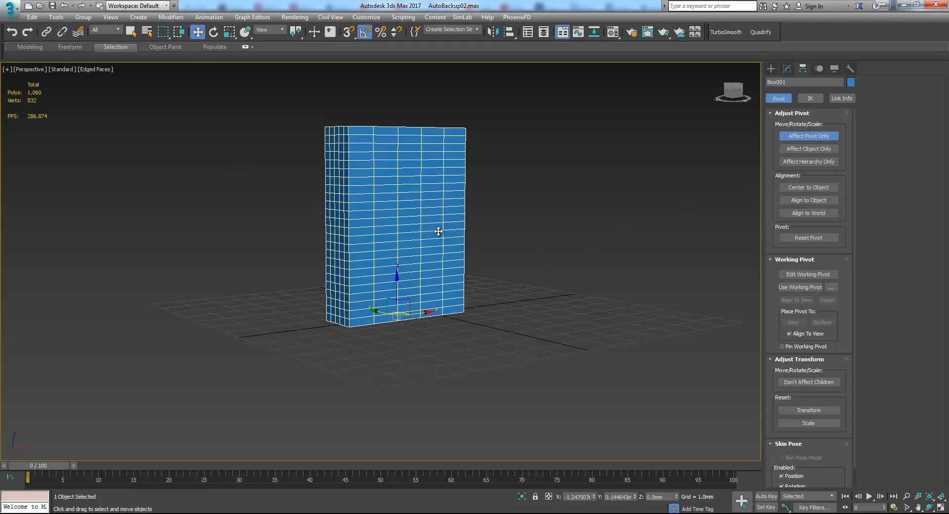
left_click_drag(396, 285, 445, 191)
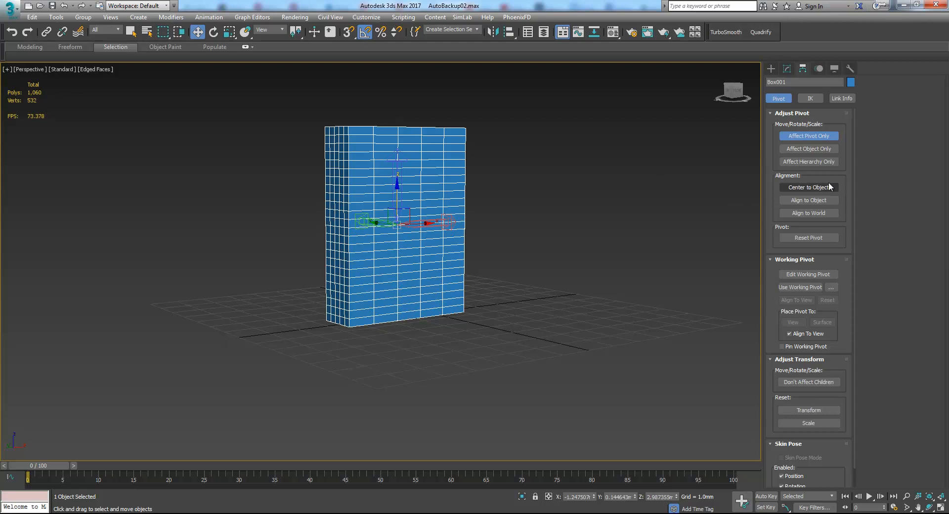
left_click(812, 188)
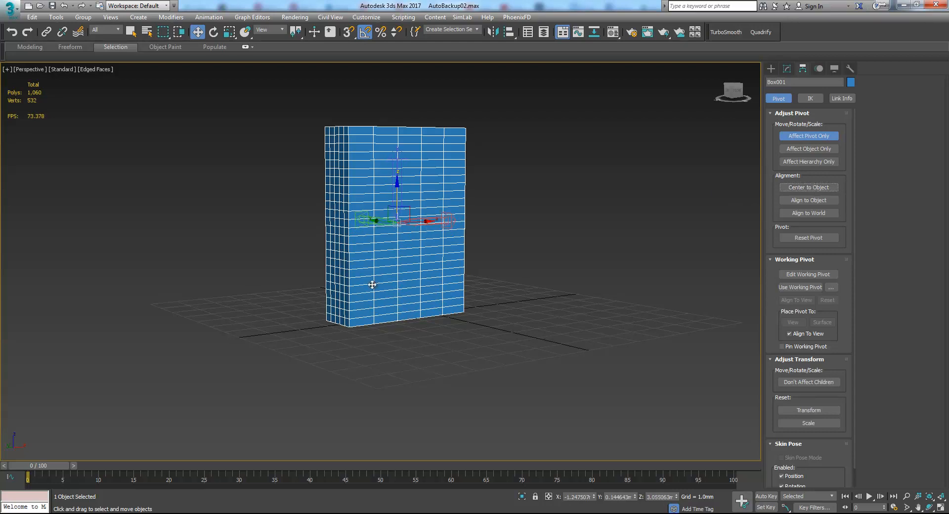
middle_click_drag(527, 295, 409, 244, "alt")
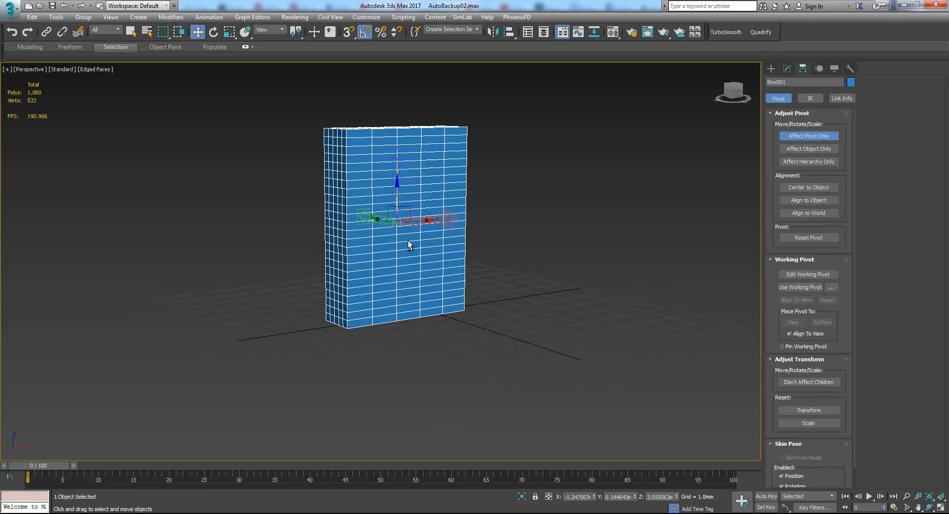
left_click(814, 136)
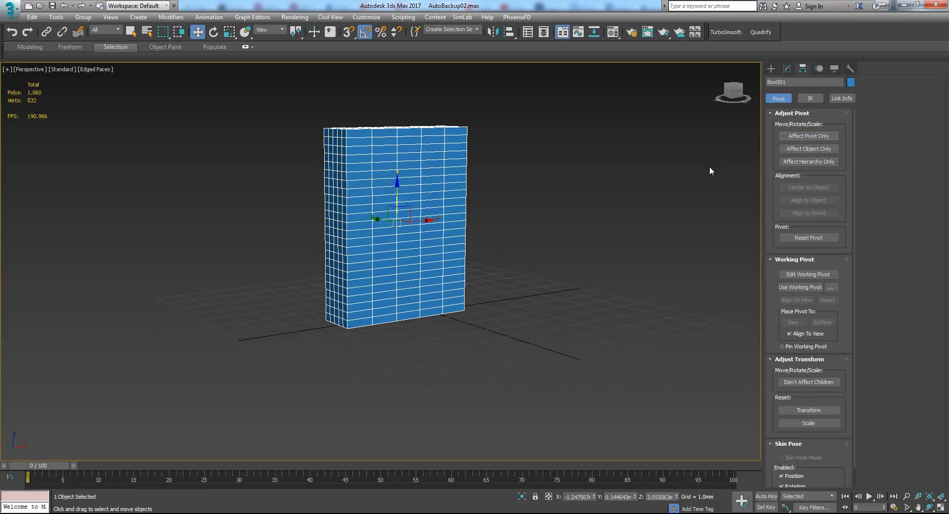
Apply a new Bend modifier to the box with the centered pivot
left_click(789, 68)
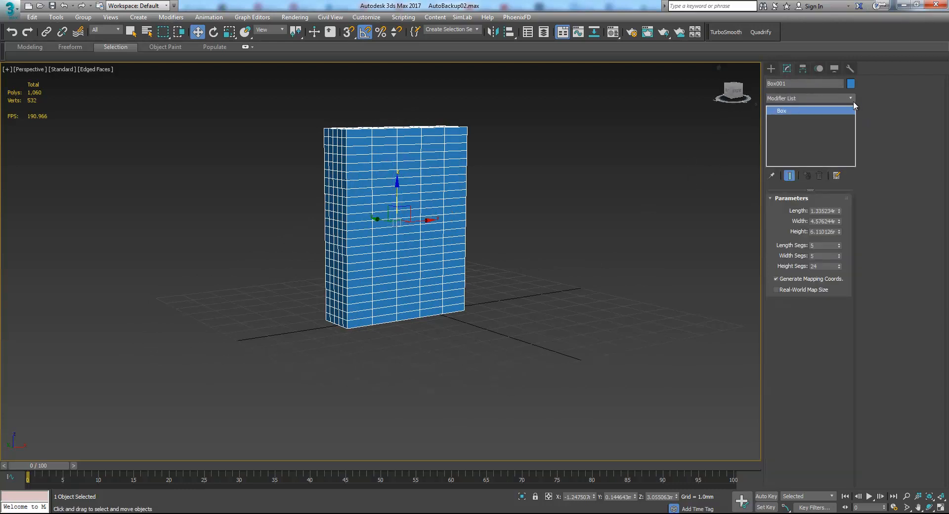
left_click(852, 97)
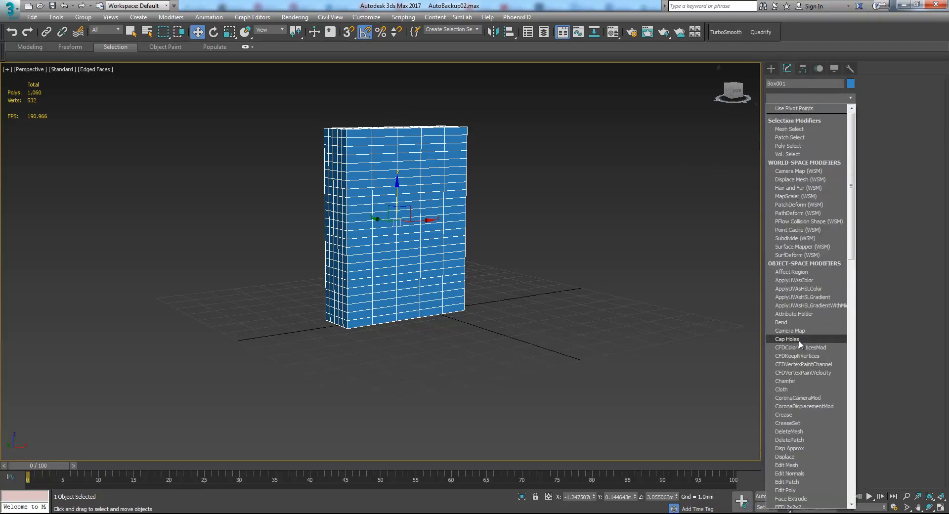
left_click(799, 324)
middle_click_drag(587, 297, 602, 343, "alt")
scroll(574, 303, "up", 5)
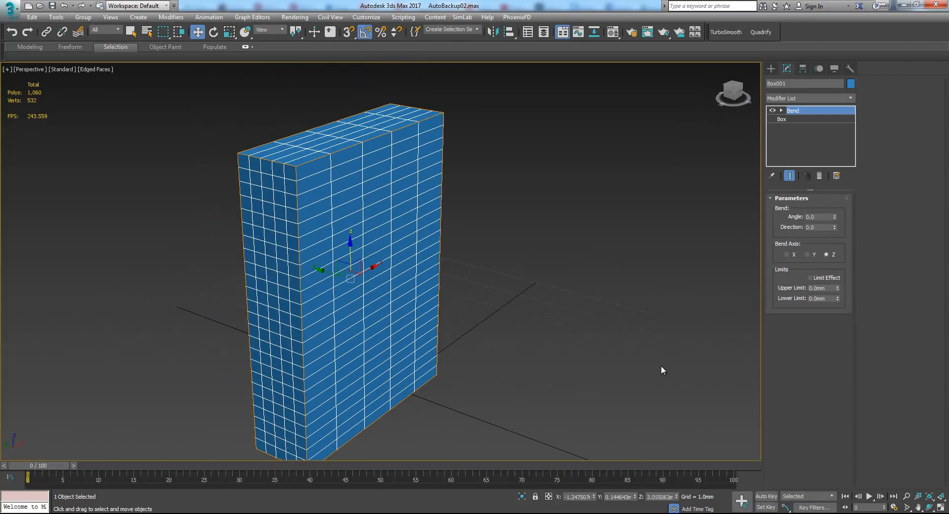
left_click(909, 497)
left_click_drag(511, 286, 521, 314)
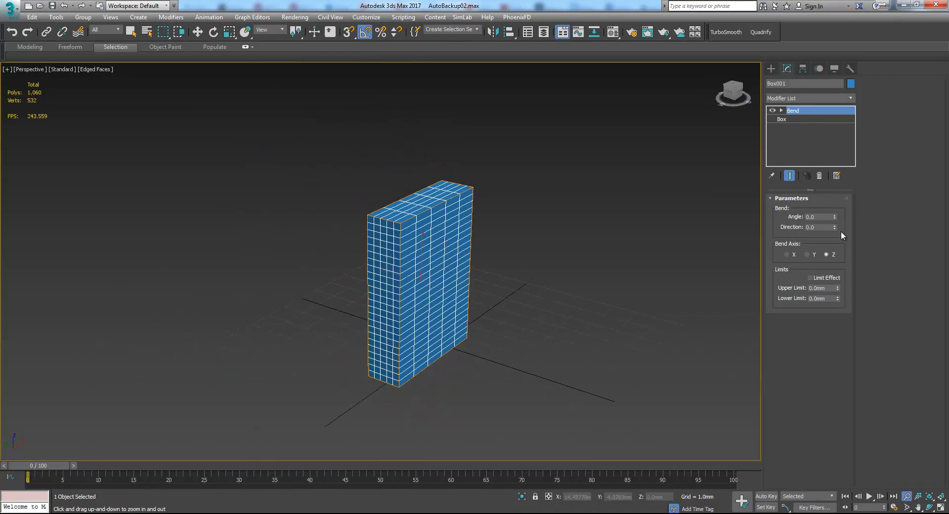
Bend the box to an angle of -51 and set the bend direction to 90
left_click_drag(835, 216, 882, 266)
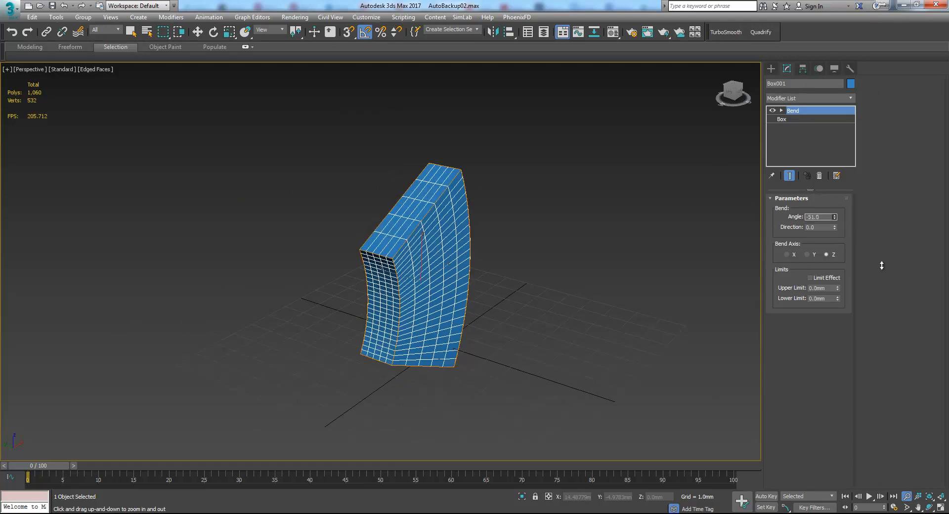
left_click(825, 229)
type("90")
key("Return")
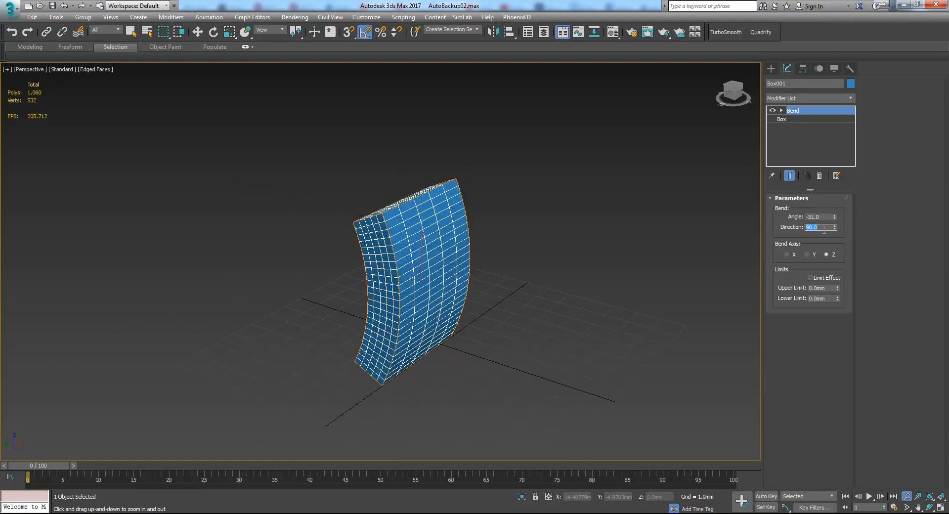
Try stronger bend angles around the centered pivot, undo the first change, and reset the angle to 0
left_click_drag(835, 221, 864, 508)
key("ctrl+z")
left_click_drag(835, 219, 926, 185)
right_click(835, 216)
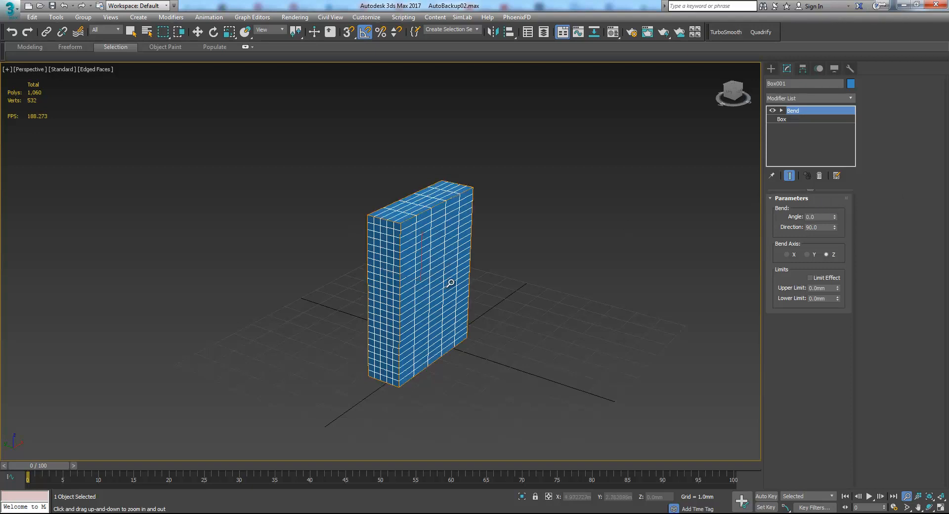
mouse_move(447, 289)
middle_mouse_down("alt")
mouse_move(419, 275)
mouse_move(456, 277)
middle_mouse_up("alt")
Move the Bend modifier's Center up about 3 mm to the box's top and test bending from there, leaving the angle at 0
left_click(781, 110)
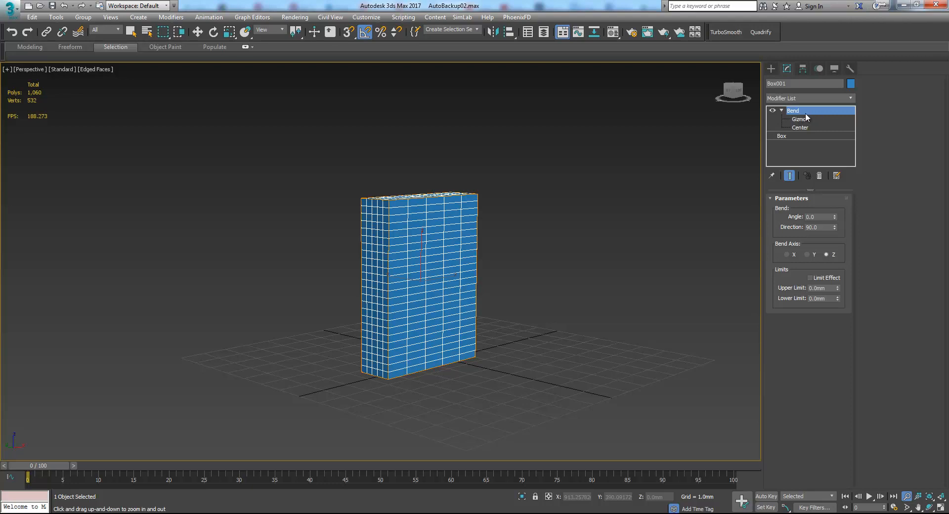
left_click(805, 127)
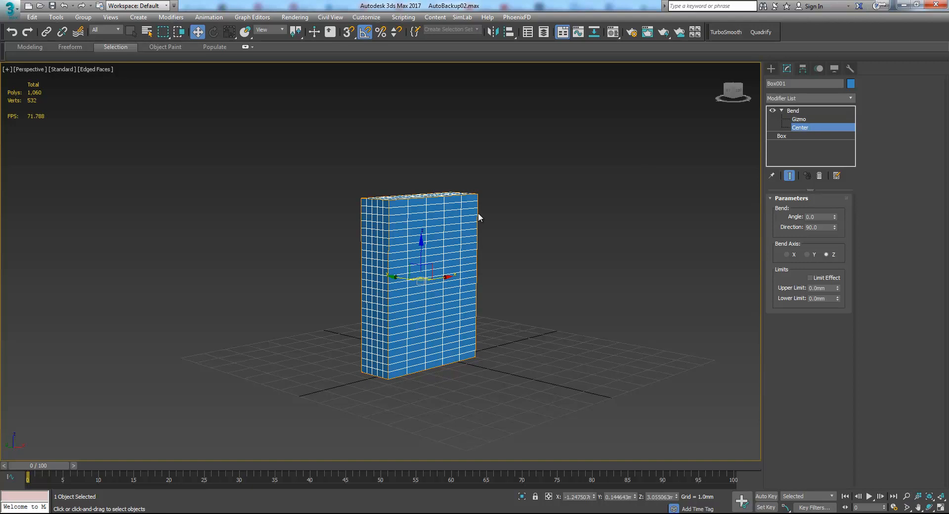
left_click_drag(423, 252, 436, 169)
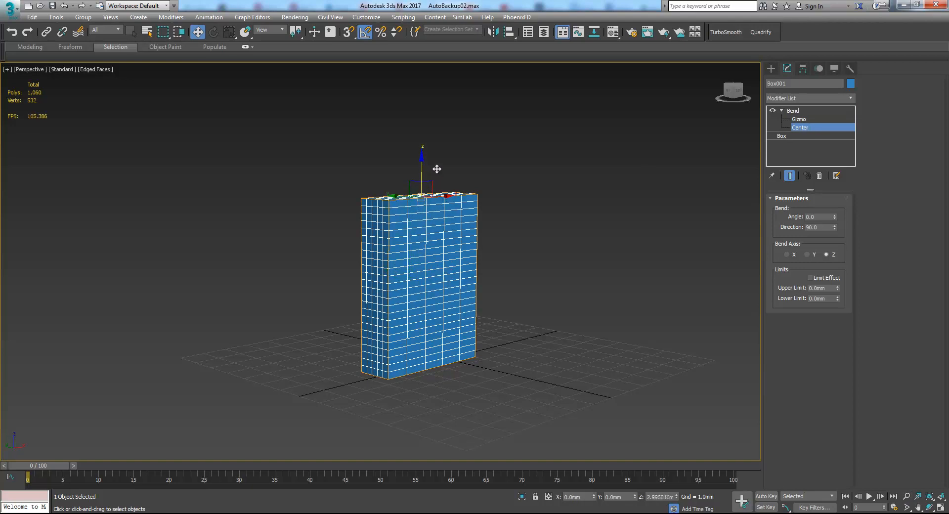
left_click(802, 114)
left_click_drag(835, 217, 324, 281)
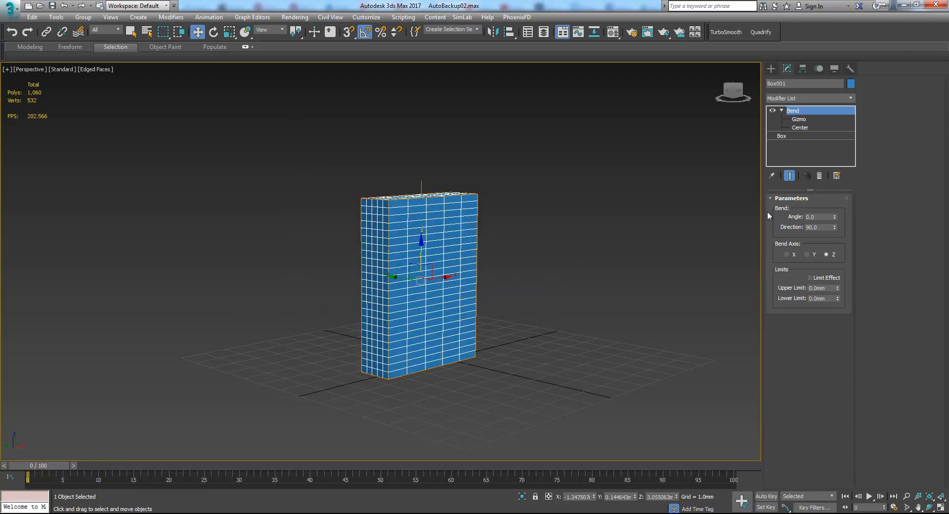
Lower the Bend gizmo to a Z height of about 3.2 mm and test the bend angle, returning it to 0
left_click(799, 120)
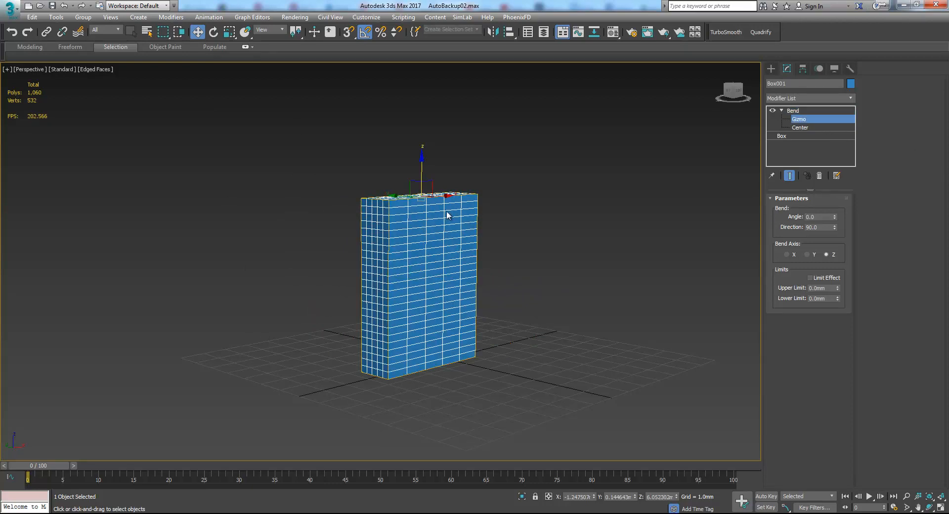
left_click_drag(422, 169, 438, 236)
left_click_drag(834, 219, 853, 262)
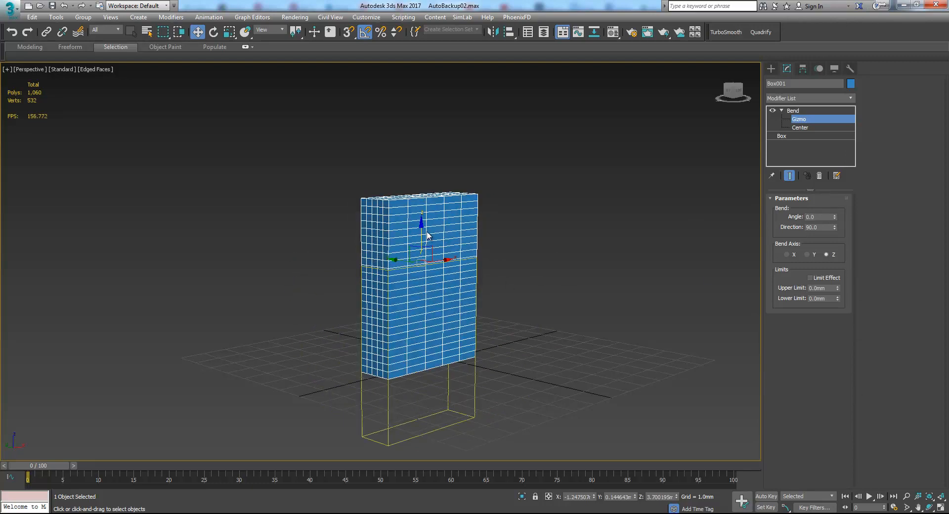
left_click_drag(422, 233, 423, 247)
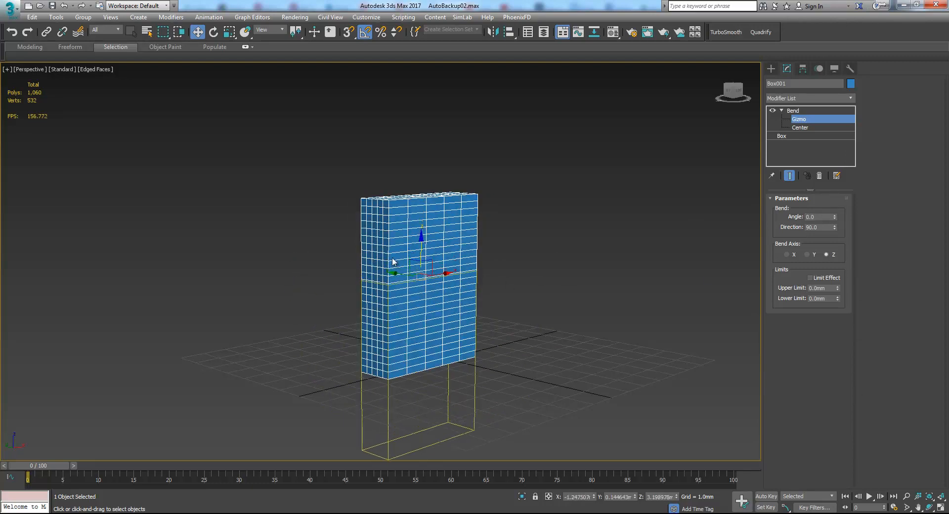
middle_click_drag(427, 279, 464, 274, "alt")
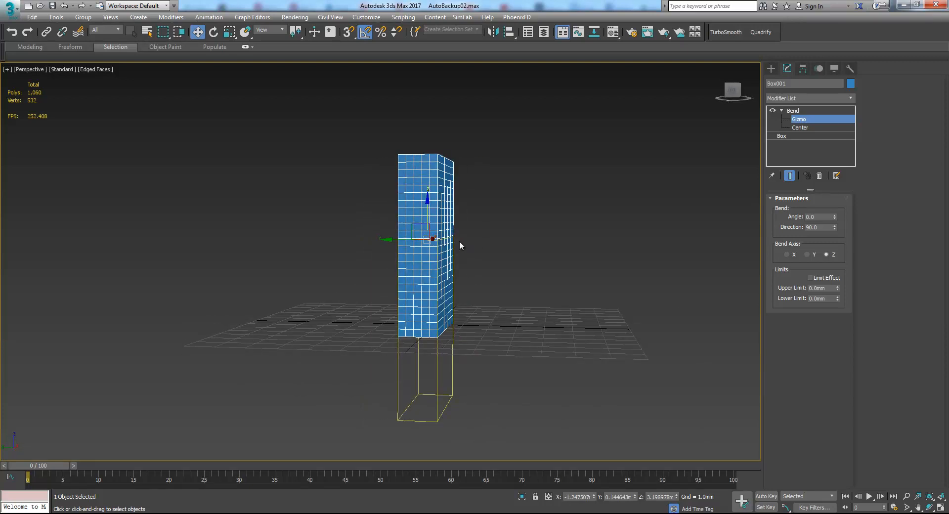
middle_click_drag(438, 245, 448, 268, "alt")
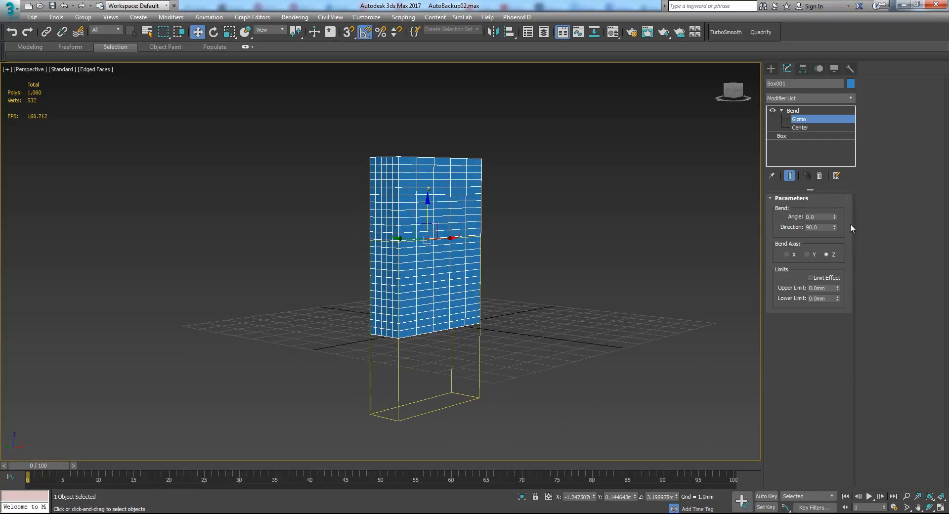
left_click_drag(835, 218, 912, 327)
right_click(912, 328)
Try scaling the Bend gizmo along its Z axis and set the bend angle to 129.5
key("r")
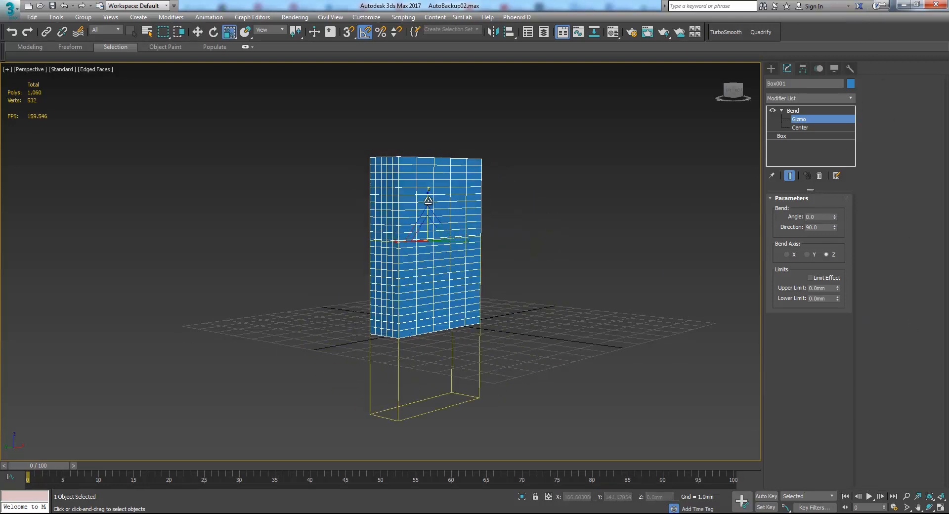
left_click_drag(428, 197, 449, 270)
left_click_drag(832, 217, 857, 86)
middle_click_drag(436, 233, 474, 252, "alt")
Scale the Bend gizmo to stretch the bent shape, and shrink it along Y until the shape curls into a cylinder
left_click_drag(448, 244, 476, 308)
middle_click_drag(476, 307, 454, 330, "alt")
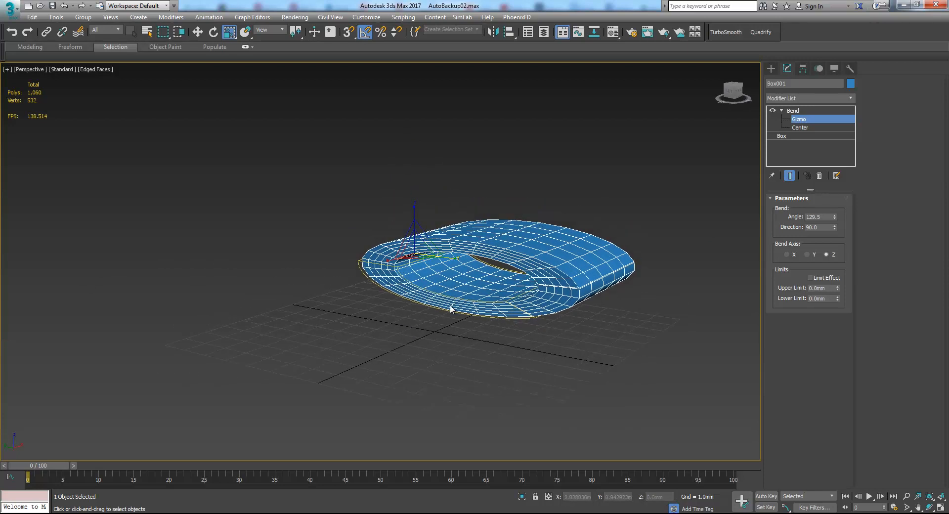
left_click_drag(450, 259, 392, 266)
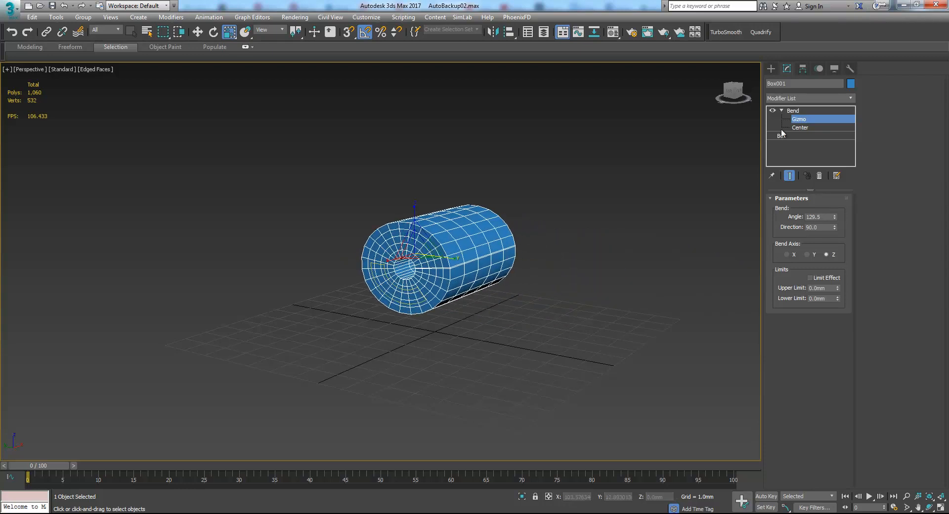
Rotate the Bend gizmo so the box bends diagonally, and reduce the bend angle to 121
key("e")
left_click_drag(444, 250, 387, 253)
right_click(387, 254)
middle_click_drag(418, 290, 404, 247, "alt")
left_click_drag(404, 238, 421, 239)
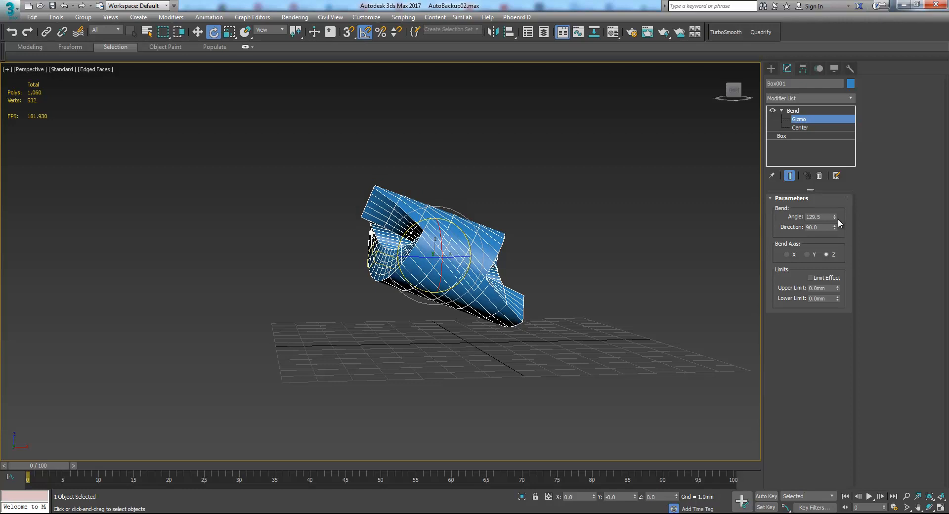
left_click_drag(836, 218, 835, 218)
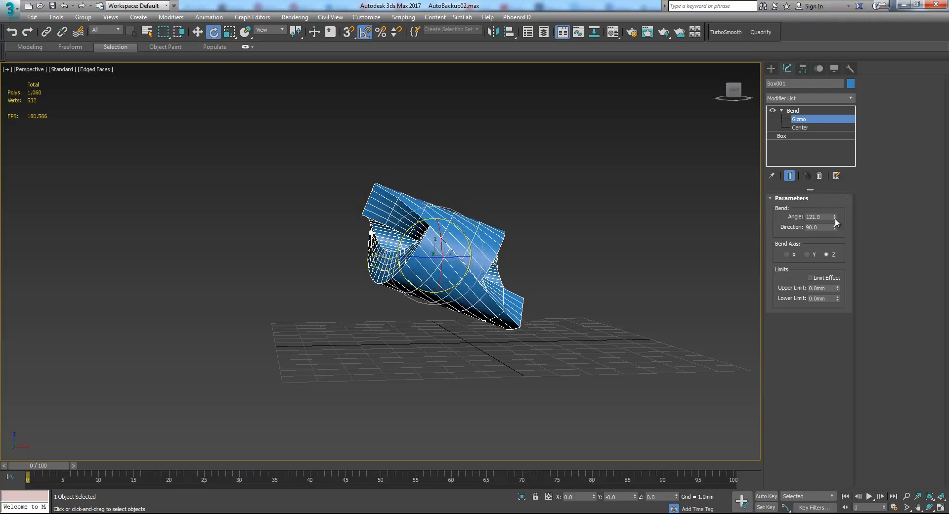
Rotate the Bend gizmo by -20 about Y so the box curls straight, and try scaling the gizmo along Z
middle_click_drag(524, 277, 497, 253, "alt")
left_click_drag(493, 249, 529, 237)
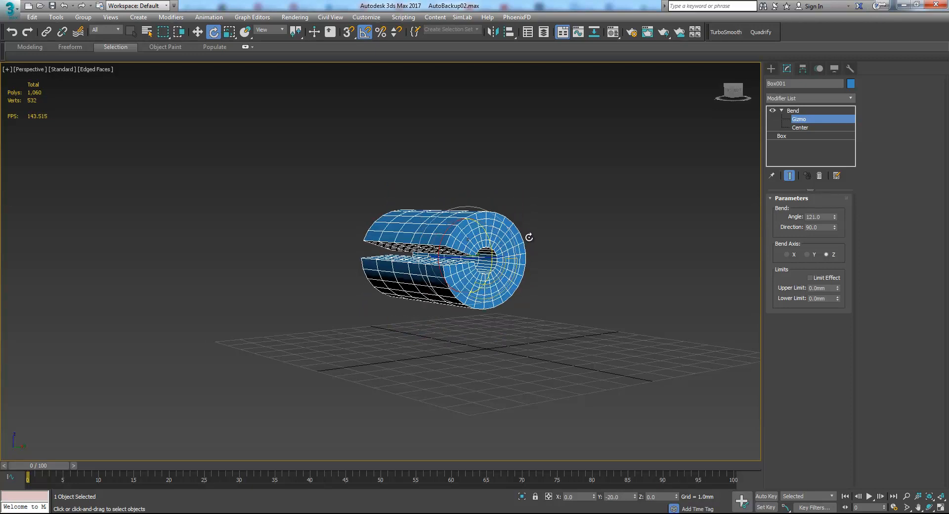
middle_click_drag(532, 272, 491, 268, "alt")
key("r")
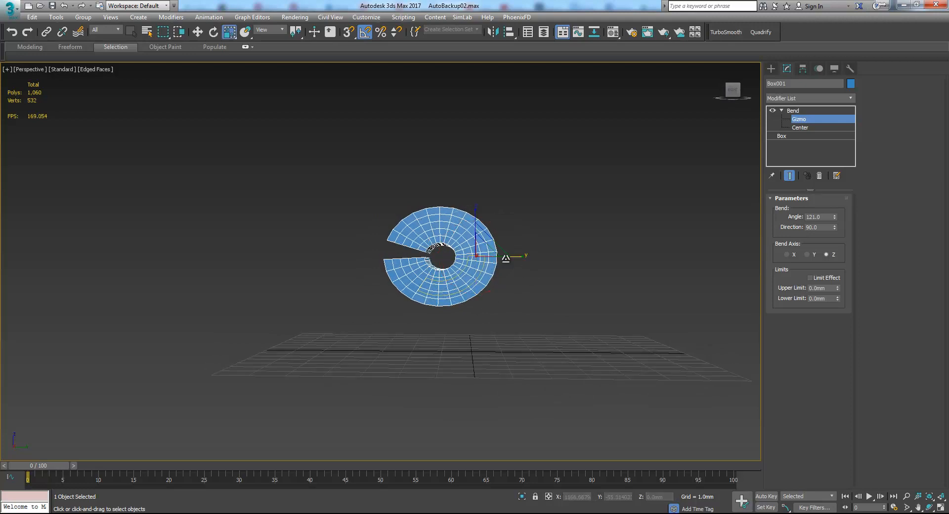
middle_click_drag(500, 261, 477, 289, "alt")
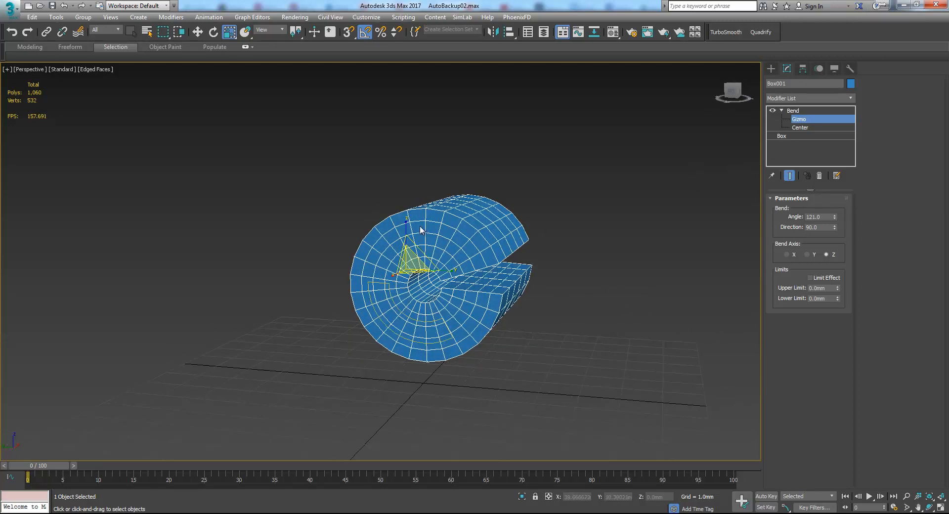
left_click_drag(408, 221, 465, 227)
middle_click_drag(522, 318, 497, 321, "alt")
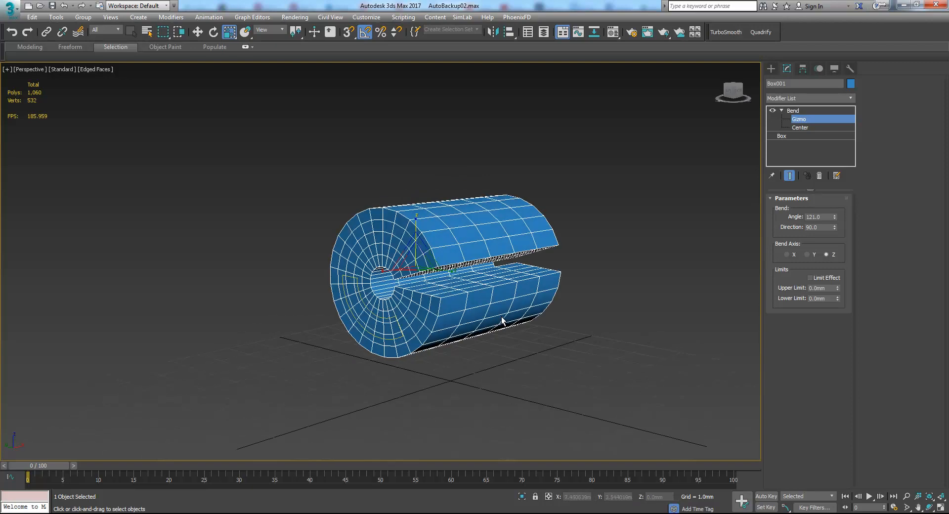
Reset the bend angle to 0, scale the Bend gizmo, and raise it to the top of the box
right_click(835, 217)
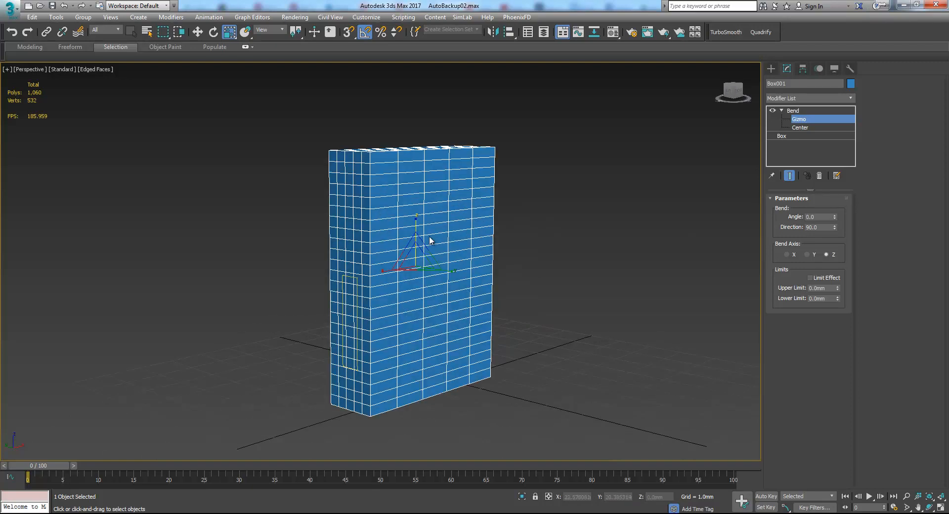
left_click_drag(441, 270, 492, 281)
left_click_drag(417, 218, 429, 168)
key("w")
left_click_drag(417, 236, 419, 101)
key("r")
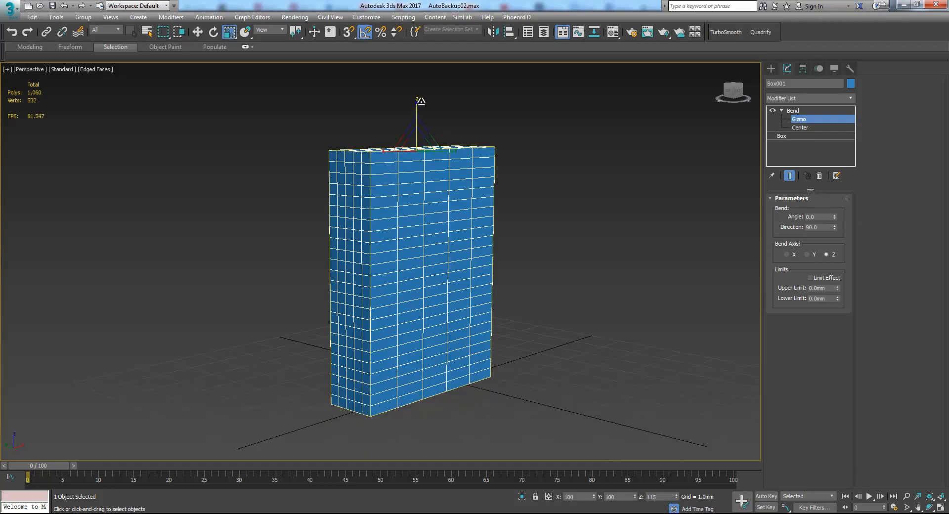
middle_click_drag(508, 194, 510, 210)
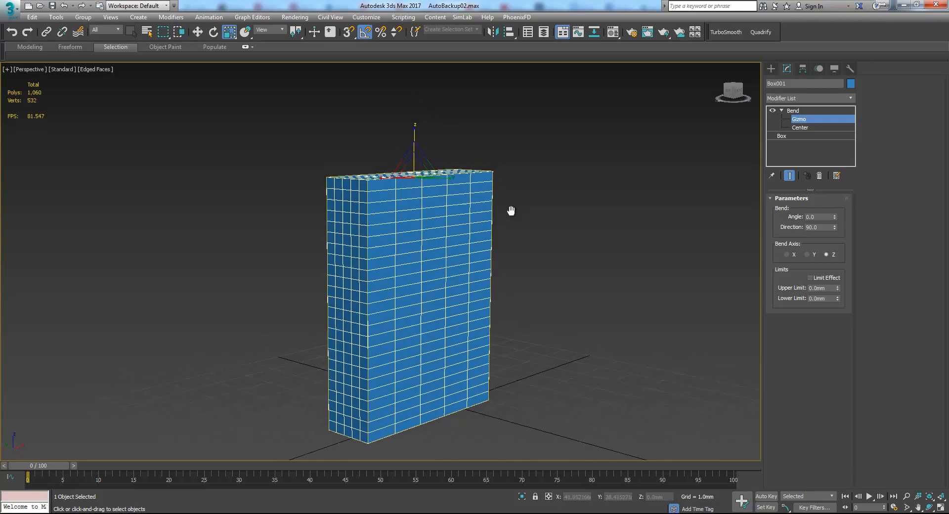
scroll(511, 211, "down", 3)
Leave gizmo editing and set the bend angle to -271.5 so the box curls from its top end
left_click(812, 120)
middle_click_drag(599, 247, 547, 263, "alt")
left_click(907, 496)
left_click_drag(512, 327, 513, 317)
left_click_drag(836, 217, 870, 2)
left_click_drag(835, 217, 879, 456)
right_click(879, 456)
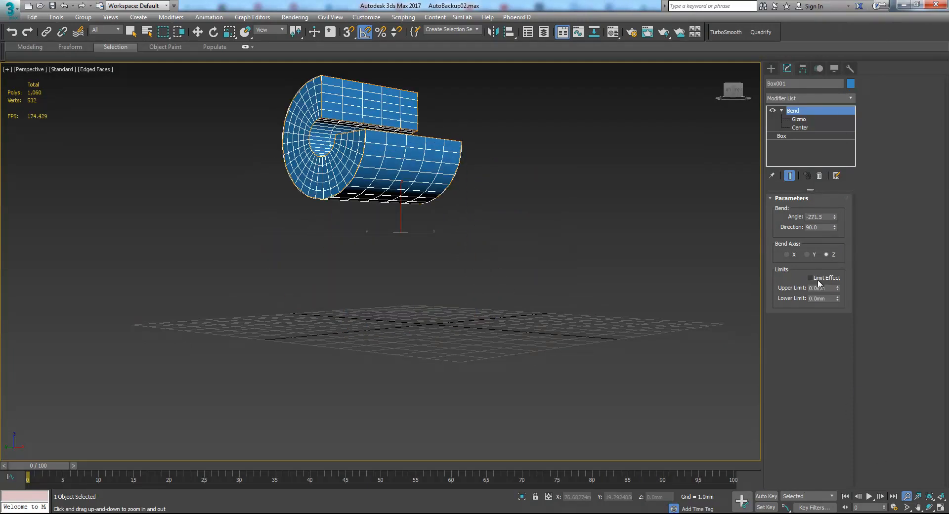
left_click_drag(542, 240, 552, 270)
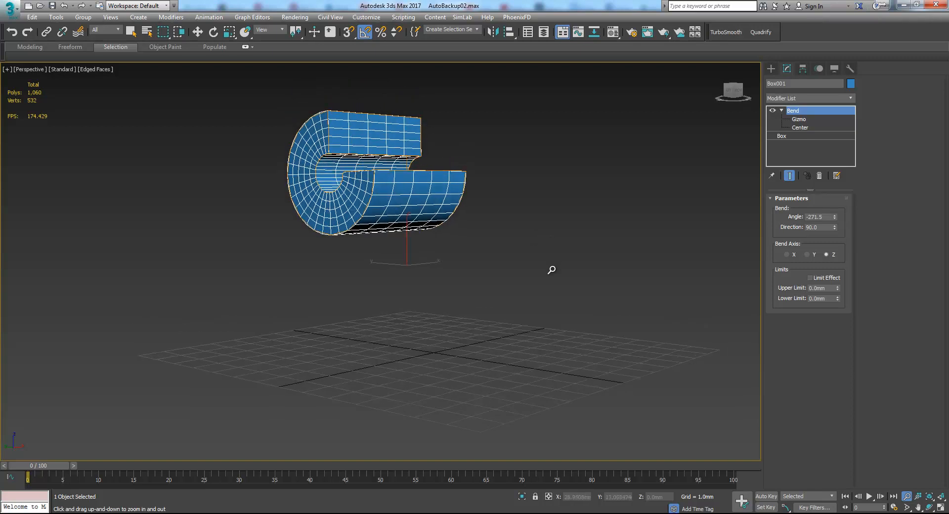
Enable Limit Effect for the bend and test raising the upper limit, returning it to 0 mm
left_click(810, 278)
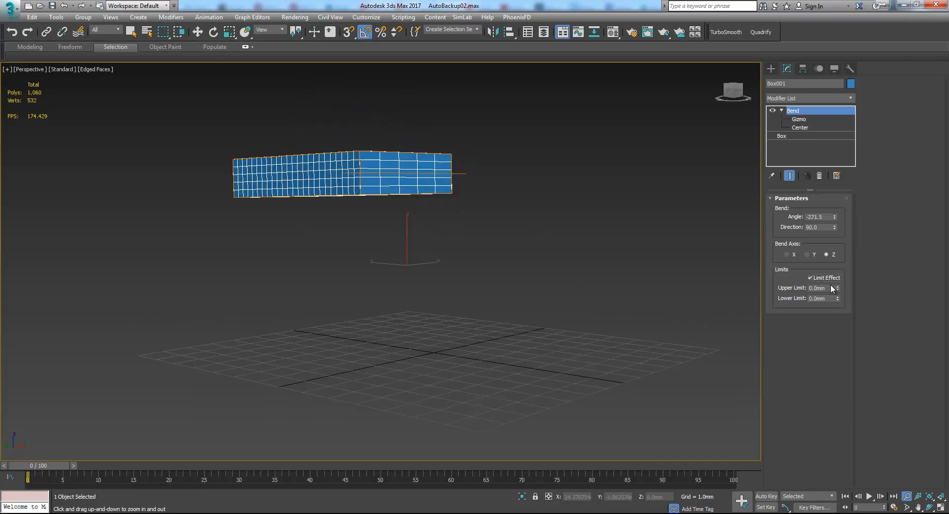
middle_click_drag(454, 227, 627, 244, "alt")
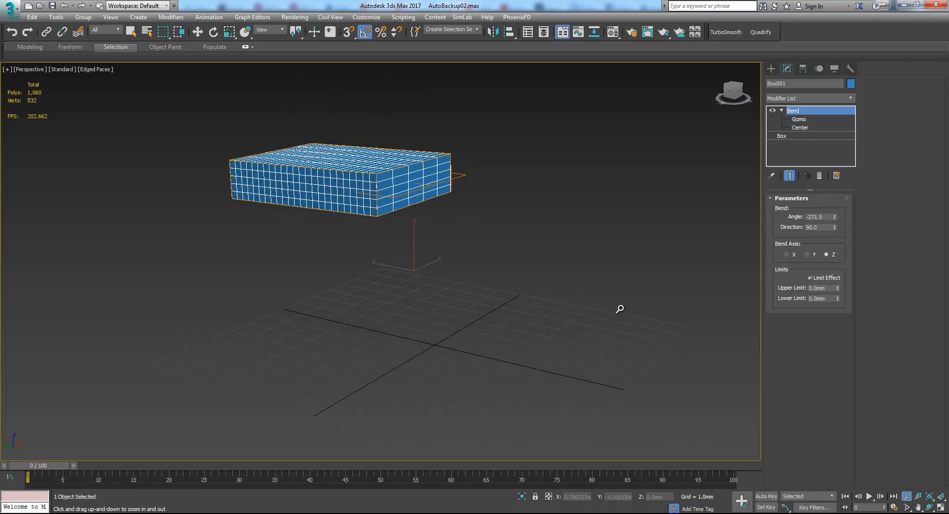
left_click_drag(838, 288, 842, 171)
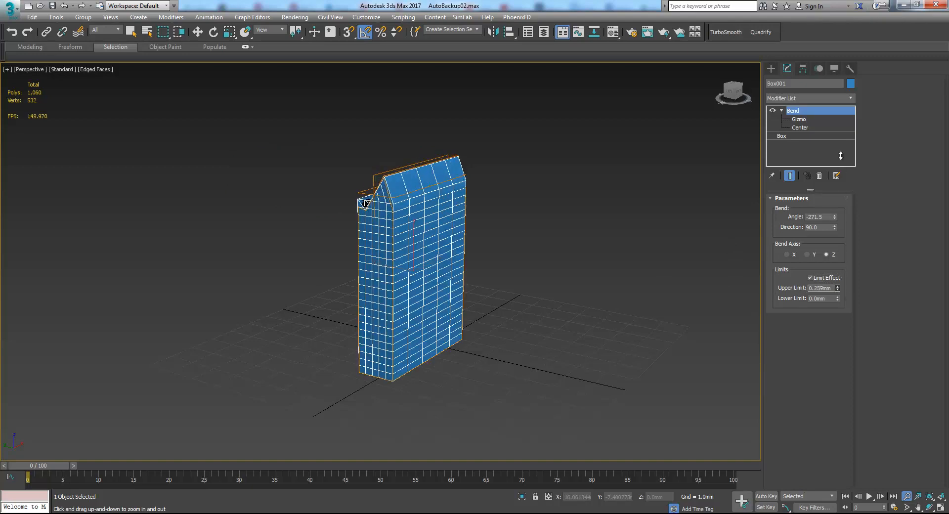
left_click_drag(936, 276, 894, 459)
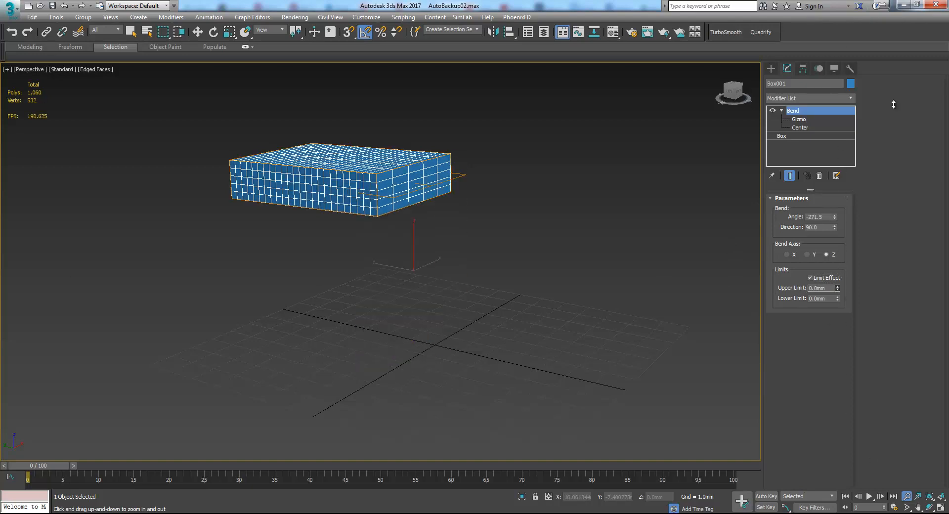
Test the lower limit, set it to about -2.125 mm, and bend the box by 101.5
left_click_drag(838, 299, 825, 54)
left_click_drag(838, 298, 726, 460)
mouse_move(614, 313)
middle_mouse_down("alt")
mouse_move(625, 303)
mouse_move(622, 312)
middle_mouse_up("alt")
left_click_drag(834, 216, 856, 345)
left_click_drag(856, 262, 885, 118)
left_click_drag(837, 299, 840, 271)
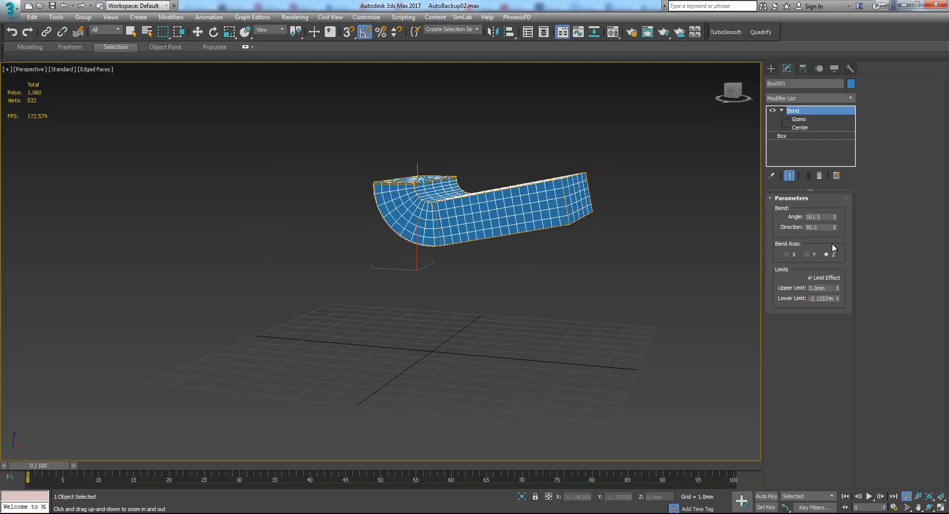
Vary the bend angle and the lower limit, leaving the angle at -18
left_click_drag(835, 217, 842, 277)
left_click_drag(838, 299, 822, 371)
left_click_drag(835, 217, 731, 273)
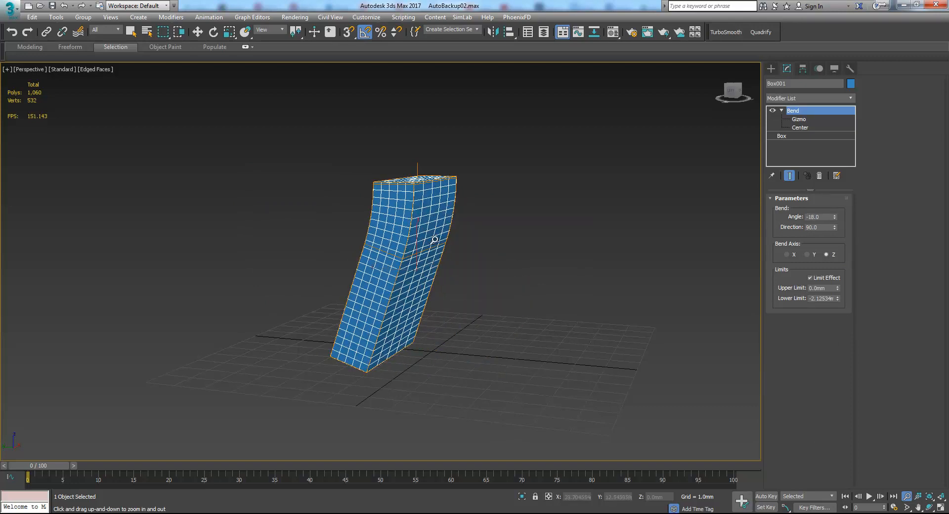
left_click_drag(834, 216, 829, 171)
right_click(829, 173)
Reset the lower limit to 0 mm and raise the upper limit to 1.933 mm
right_click(837, 299)
left_click_drag(838, 288, 823, 74)
right_click(823, 74)
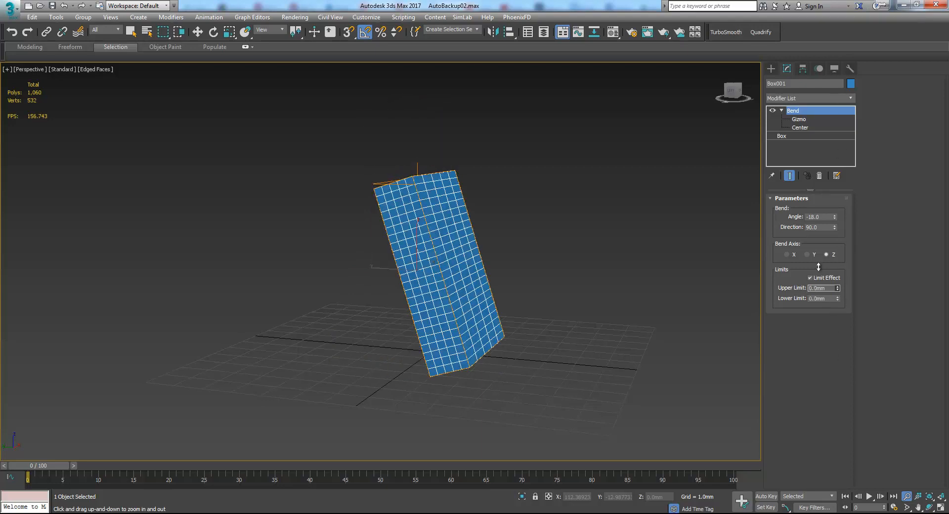
left_click_drag(810, 397, 807, 189)
Test bend angles such as 201.5 and 130 with the upper limit active, returning the angle to -18
left_click_drag(835, 218, 824, 373)
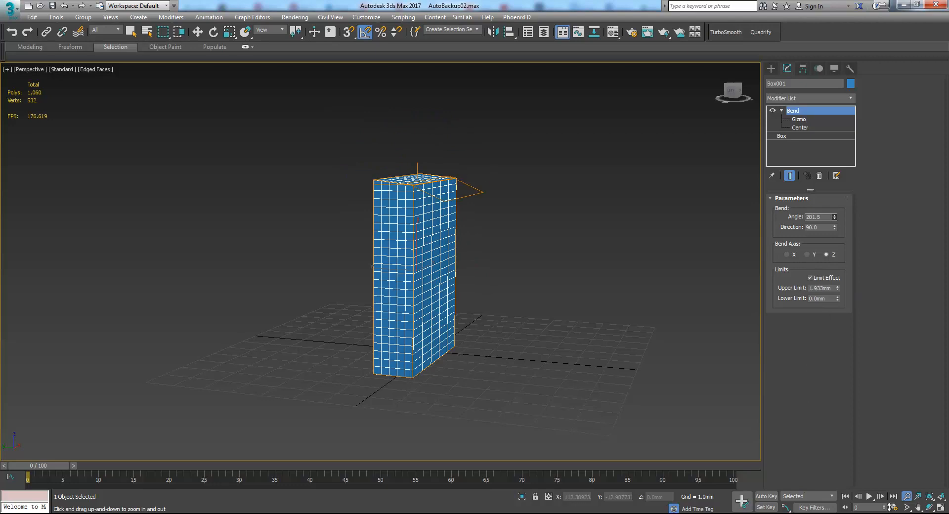
left_click_drag(899, 428, 13, 4)
left_click_drag(917, 6, 41, 74)
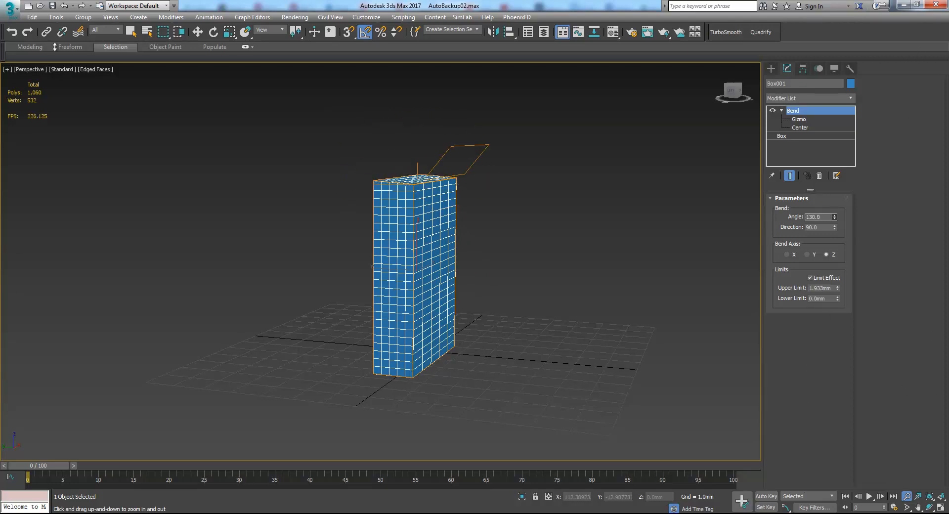
left_click_drag(134, 33, 340, 186)
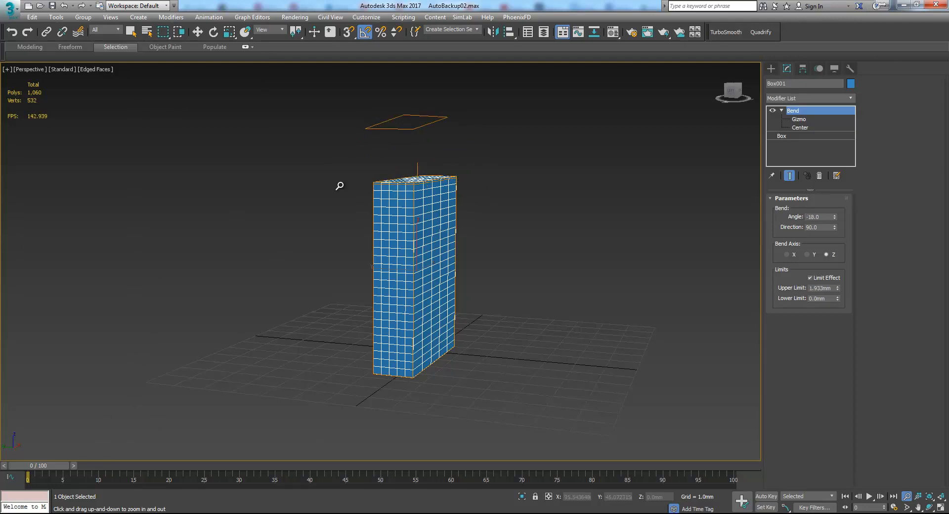
Set the lower limit of the bend to -0.933 mm
left_click_drag(838, 301, 835, 453)
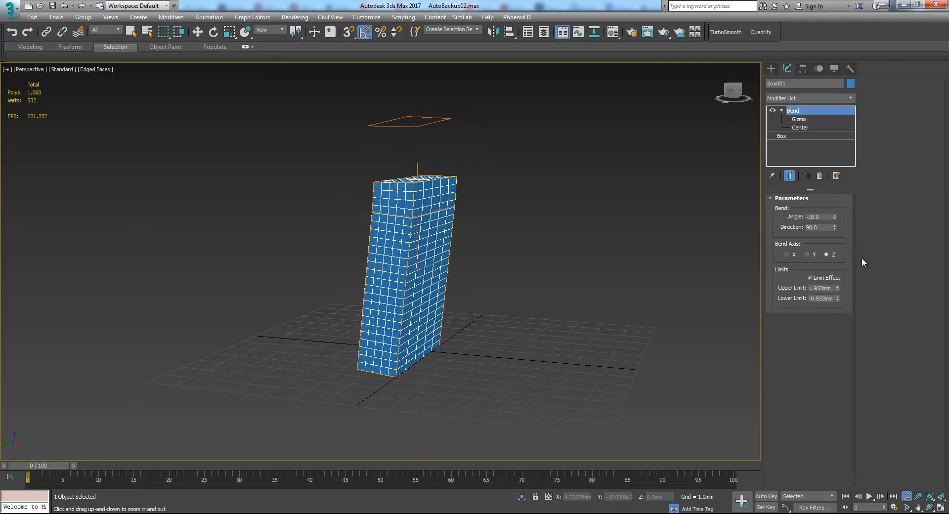
left_click_drag(570, 287, 525, 312)
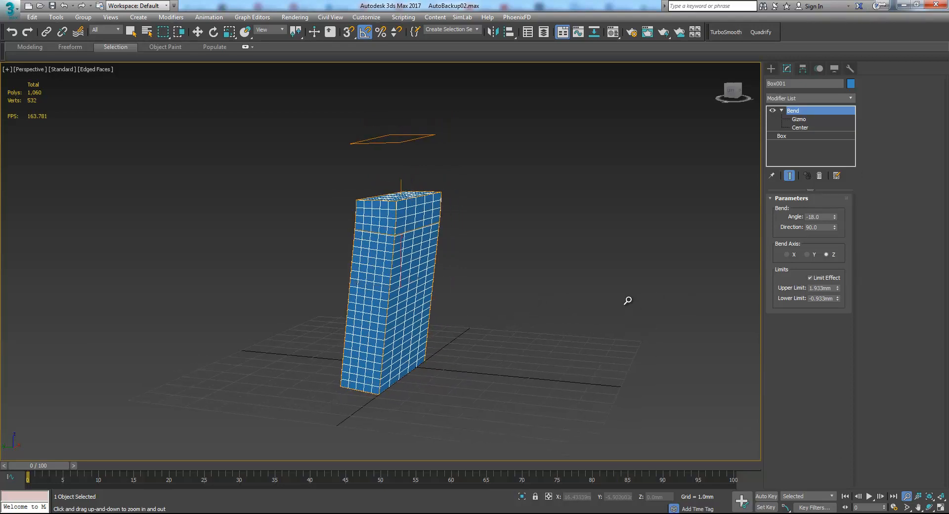